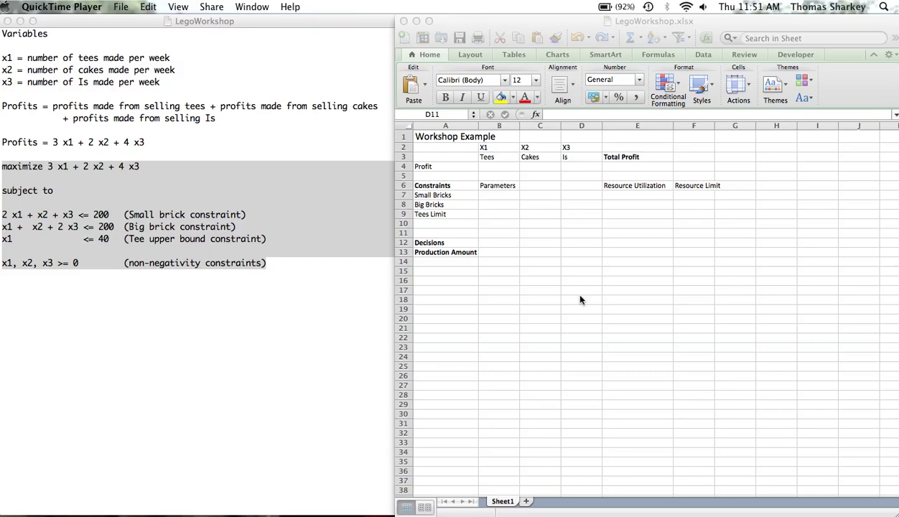
{"action": "left_click", "coordinate": [157, 363]}
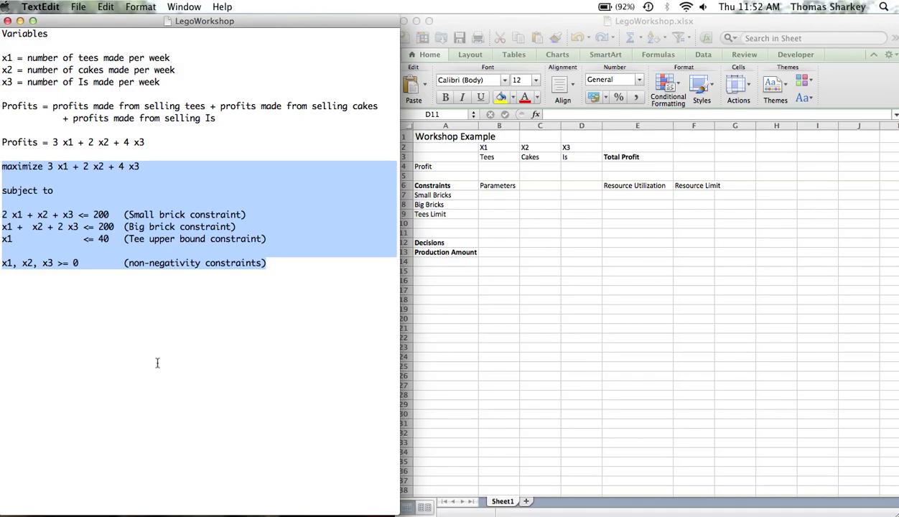
{"action": "left_click", "coordinate": [577, 29]}
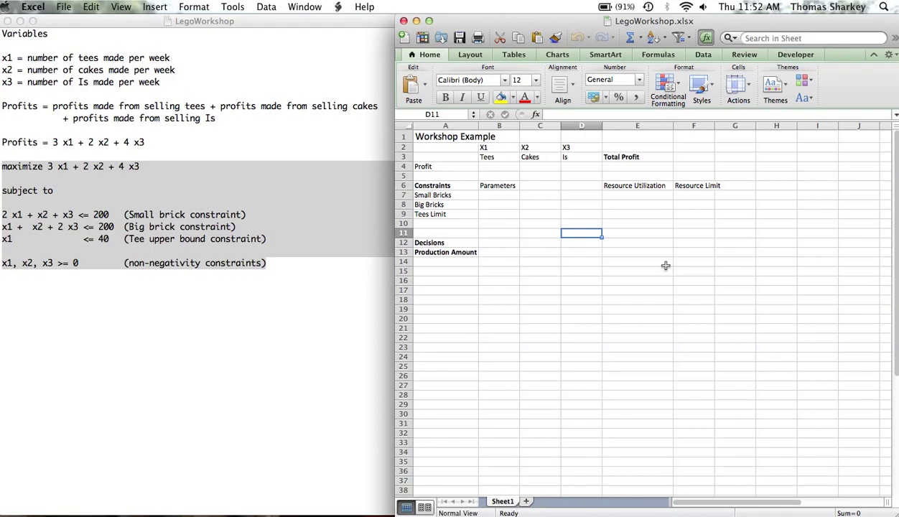
{"action": "left_click", "coordinate": [501, 147]}
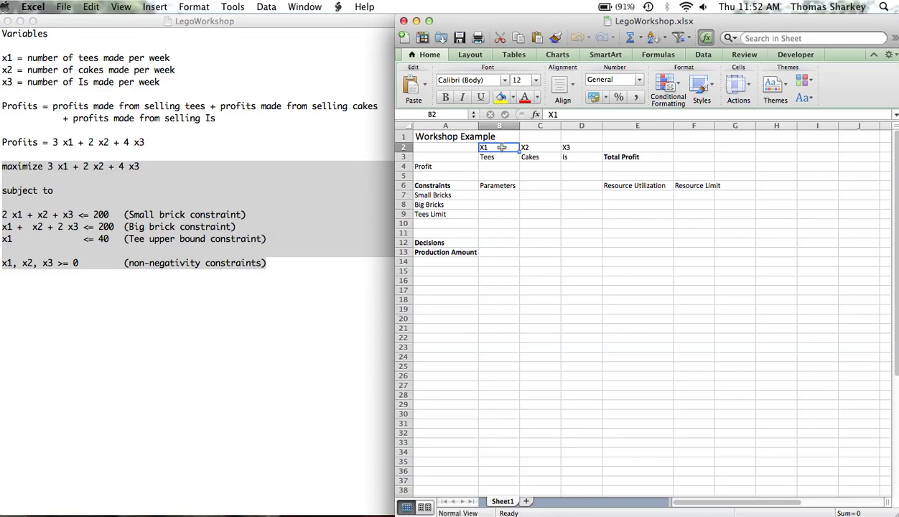
{"action": "left_click", "coordinate": [534, 147]}
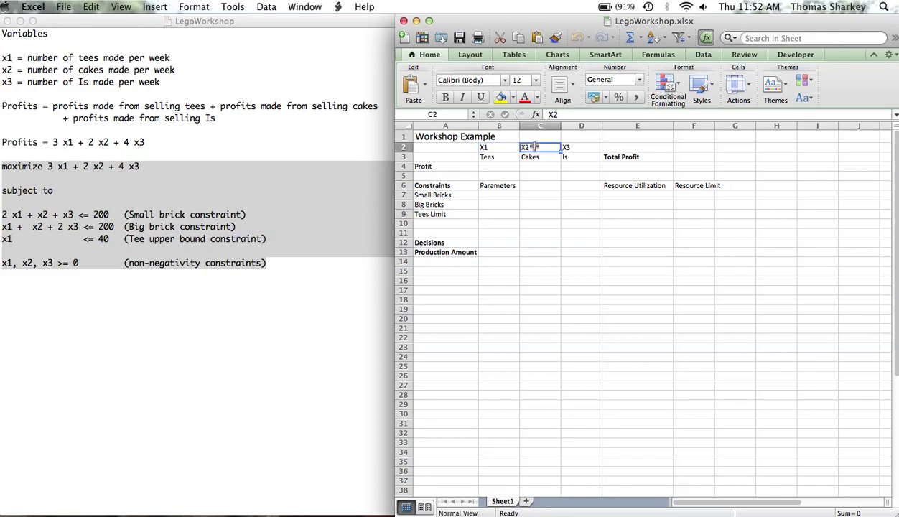
{"action": "key", "text": "Right"}
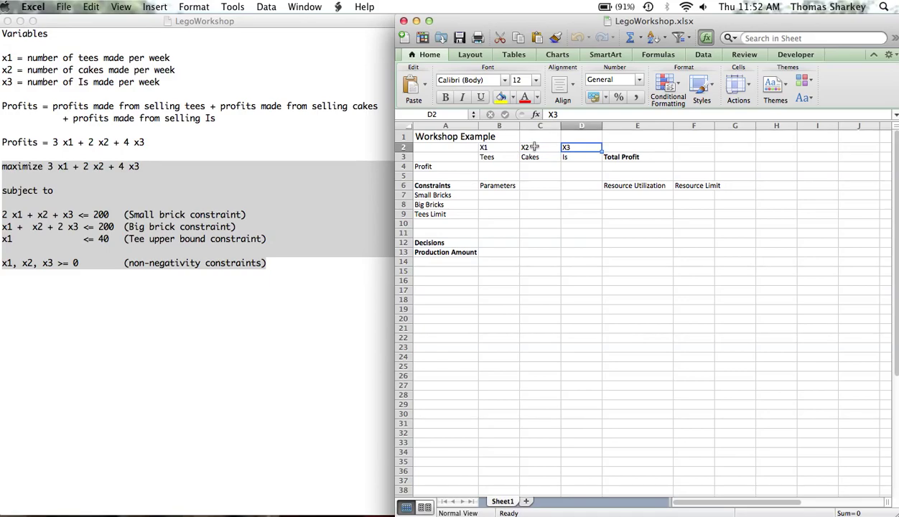
Step: Fill the Production Amount decision cells B13:D13 with yellow
{"action": "left_click", "coordinate": [492, 253]}
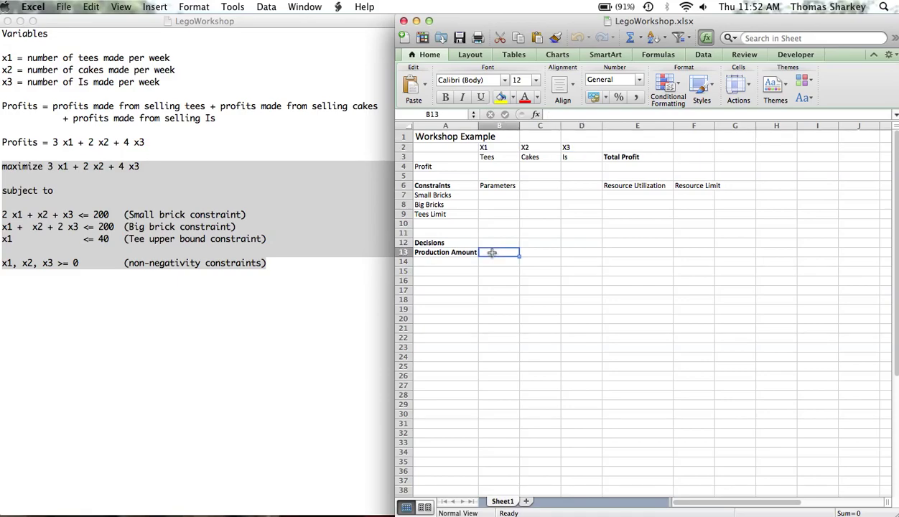
{"action": "left_click_drag", "start_coordinate": [492, 253], "coordinate": [580, 251]}
{"action": "left_click", "coordinate": [501, 98]}
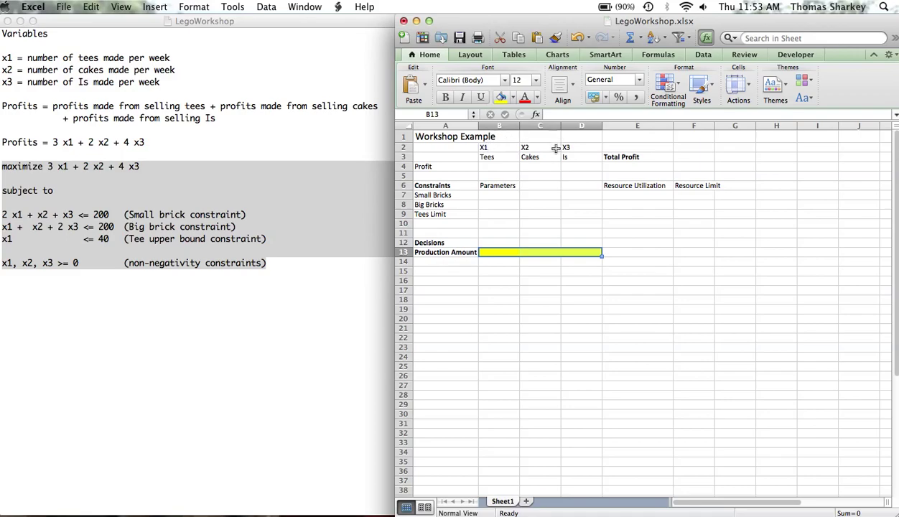
{"action": "left_click", "coordinate": [469, 166]}
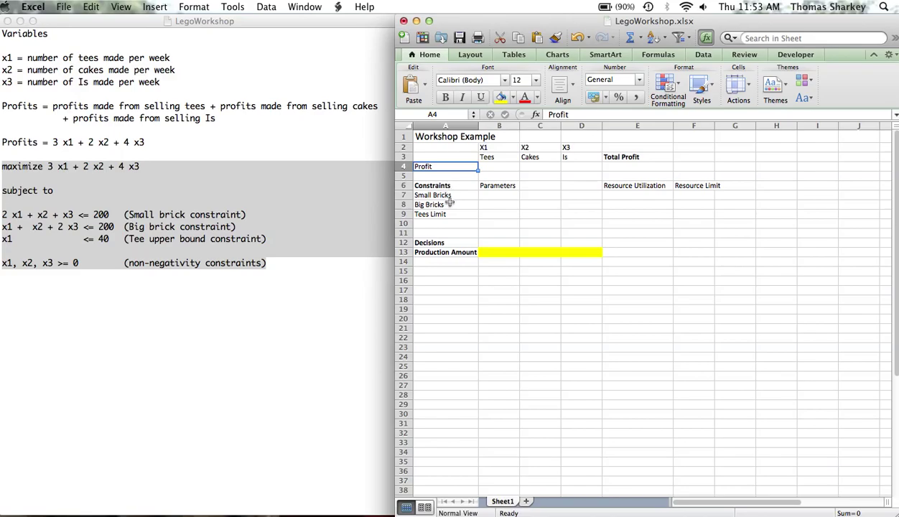
{"action": "left_click_drag", "start_coordinate": [444, 195], "coordinate": [456, 215]}
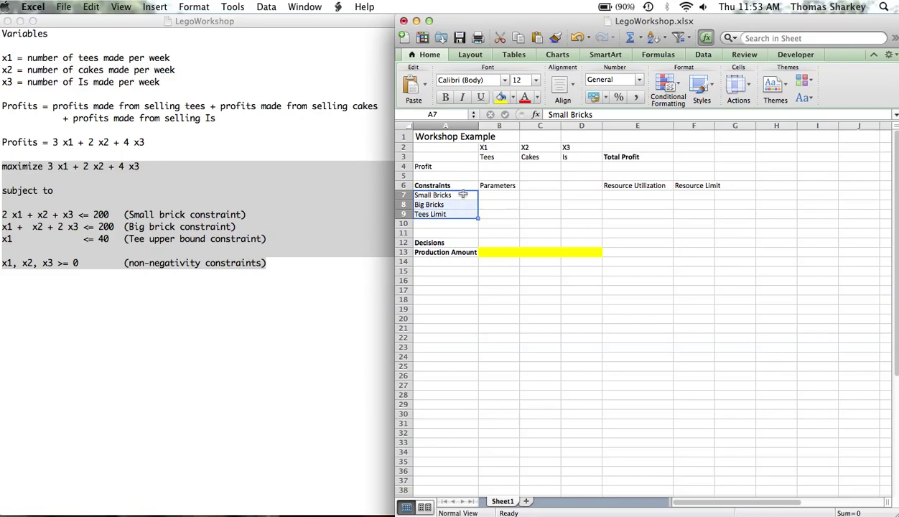
Step: Enter the Profit row coefficients: 3 for Tees, 2 for Cakes and 4 for Is in cells B4:D4
{"action": "left_click", "coordinate": [495, 167]}
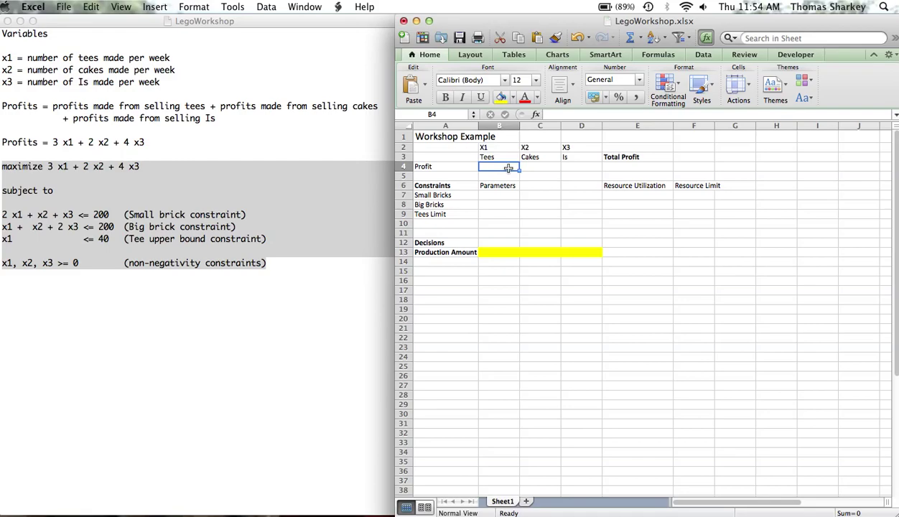
{"action": "type", "text": "3"}
{"action": "key", "text": "Tab"}
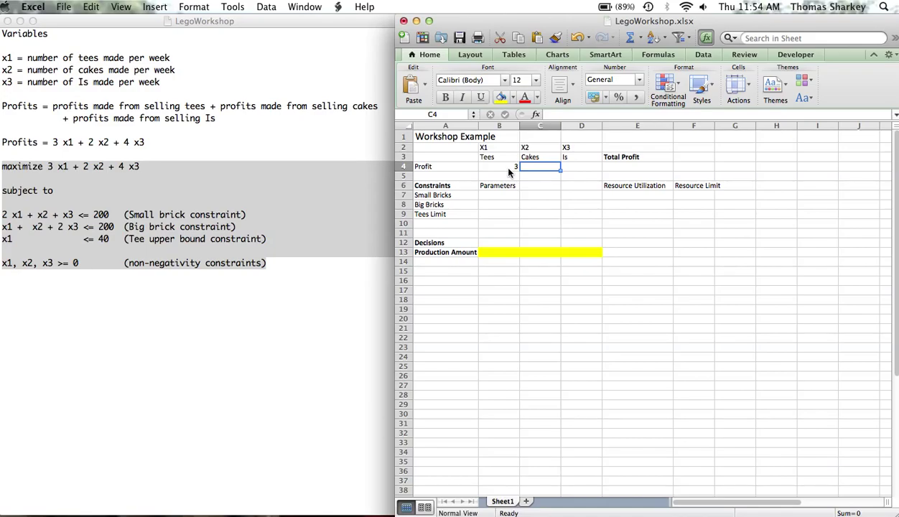
{"action": "type", "text": "2"}
{"action": "key", "text": "Tab"}
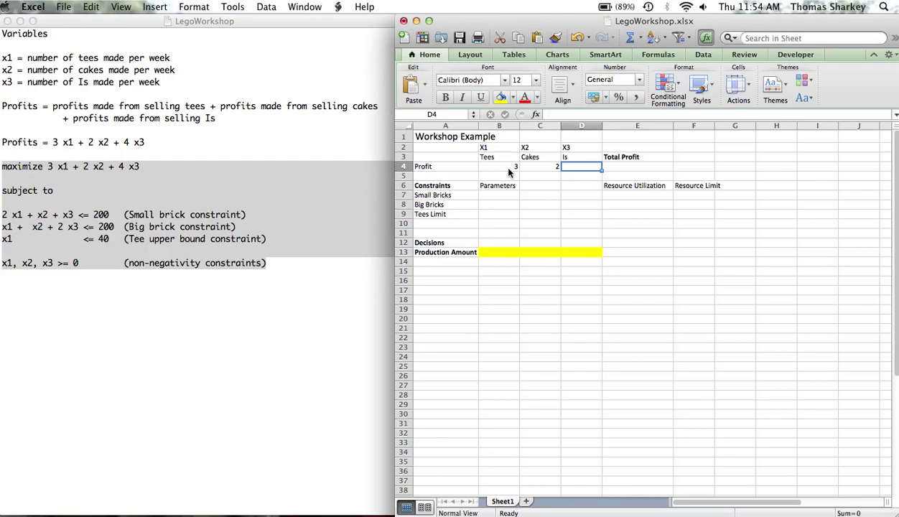
{"action": "type", "text": "4"}
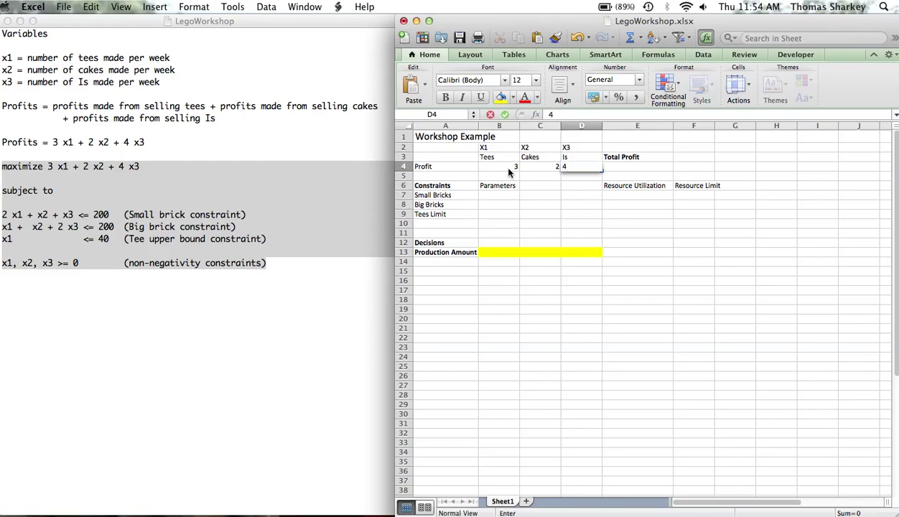
{"action": "key", "text": "Tab"}
{"action": "key", "text": "Left"}
{"action": "key", "text": "Left"}
{"action": "key", "text": "Left"}
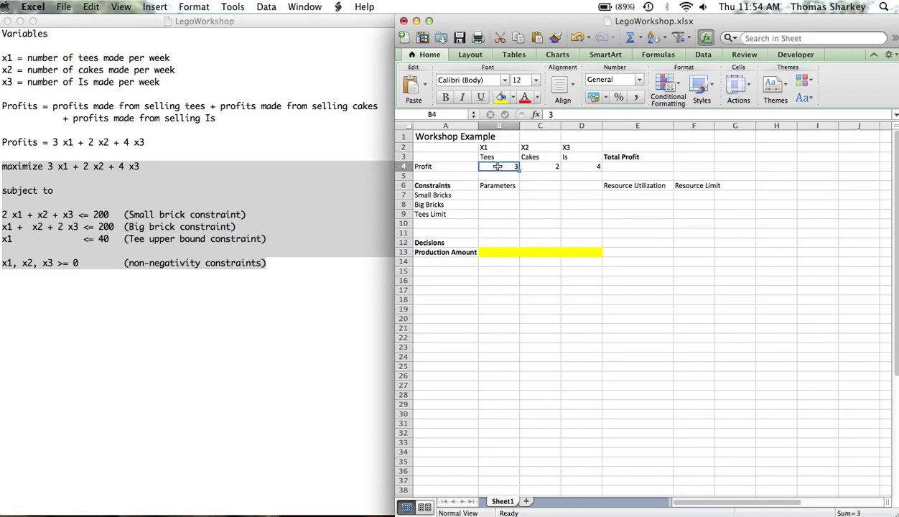
{"action": "left_click", "coordinate": [542, 167]}
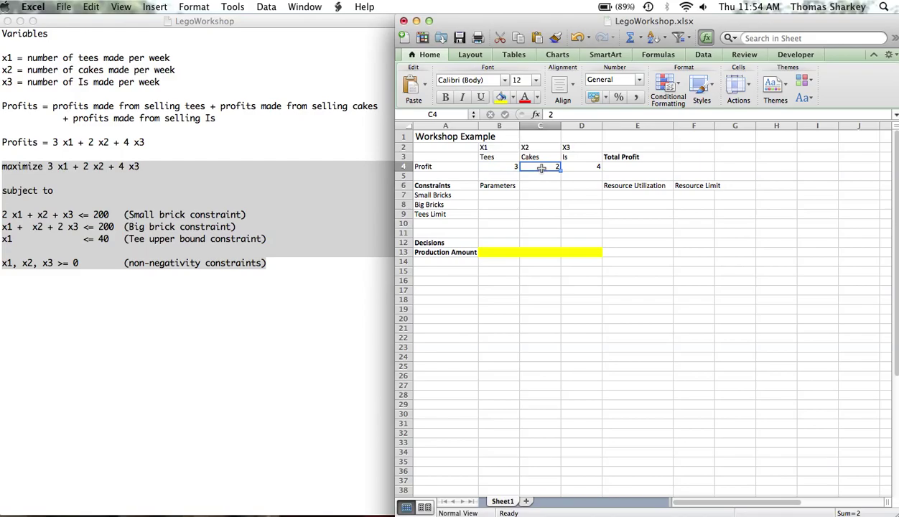
{"action": "left_click", "coordinate": [568, 166]}
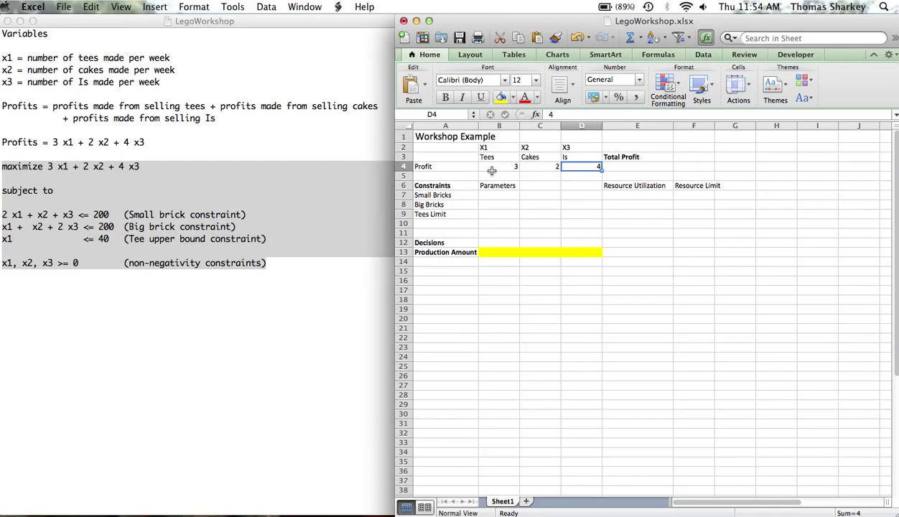
{"action": "left_click", "coordinate": [492, 170]}
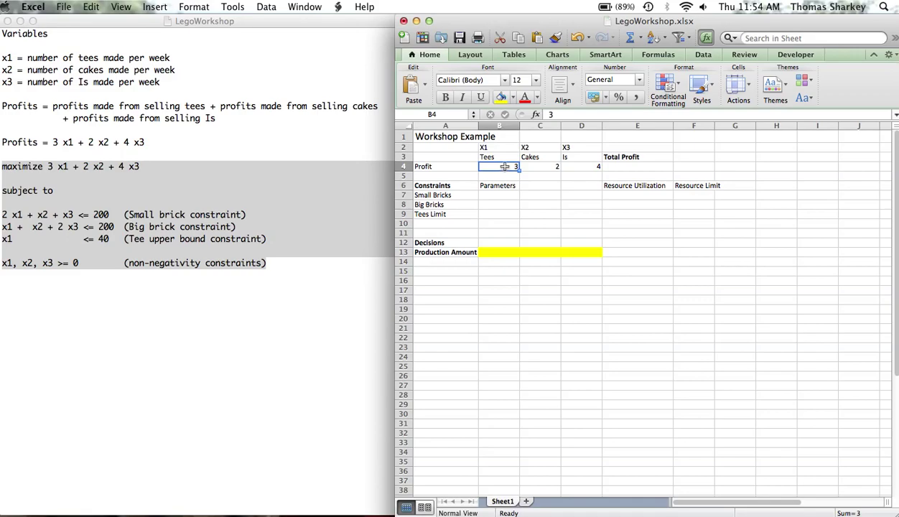
{"action": "left_click", "coordinate": [505, 251]}
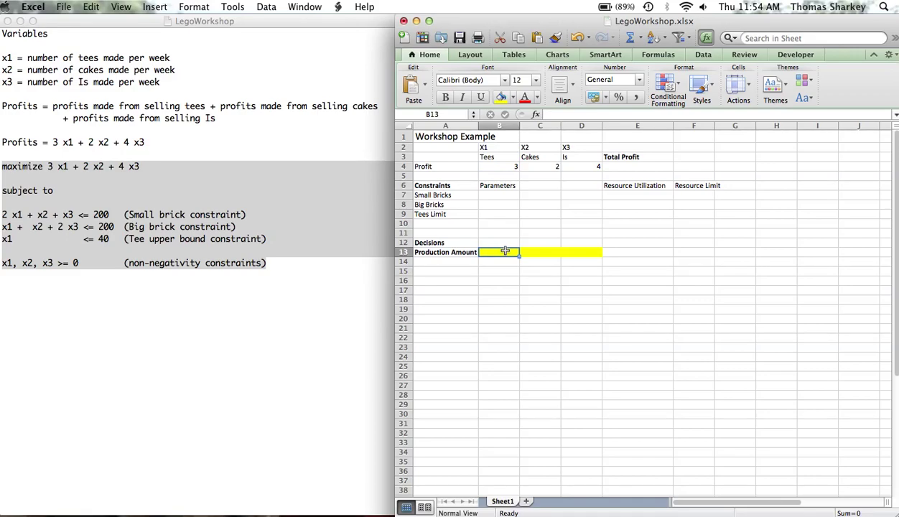
{"action": "left_click", "coordinate": [500, 166]}
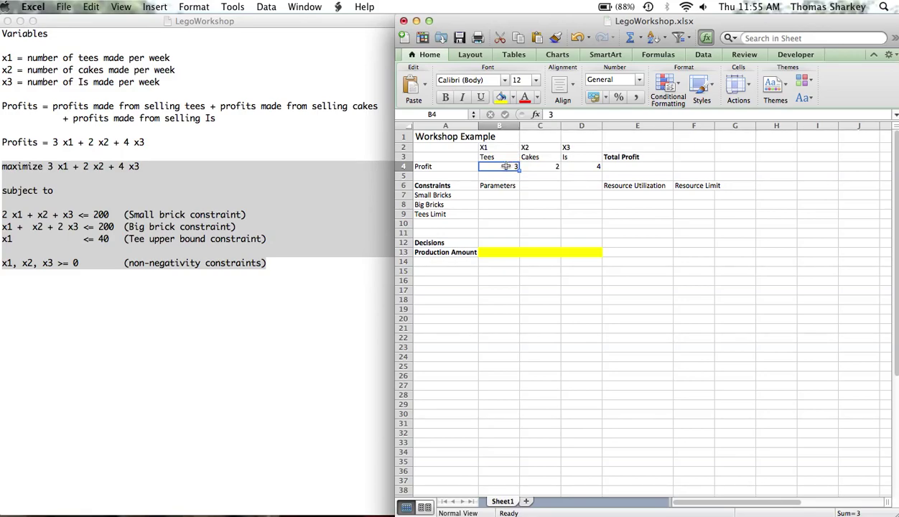
Step: Enter the Total Profit formula =B4*B13+C4*C13+D4*D13 in cell E4
{"action": "left_click", "coordinate": [622, 167]}
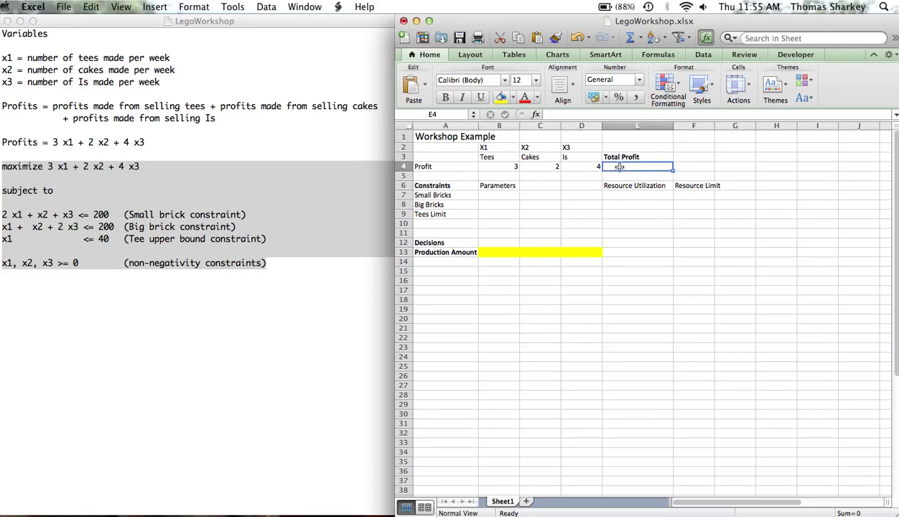
{"action": "type", "text": "="}
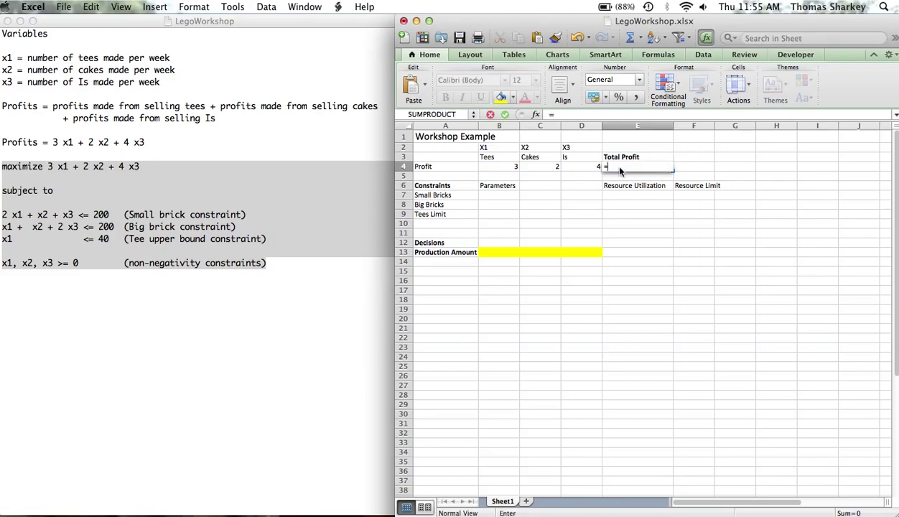
{"action": "left_click", "coordinate": [512, 169]}
{"action": "type", "text": "*"}
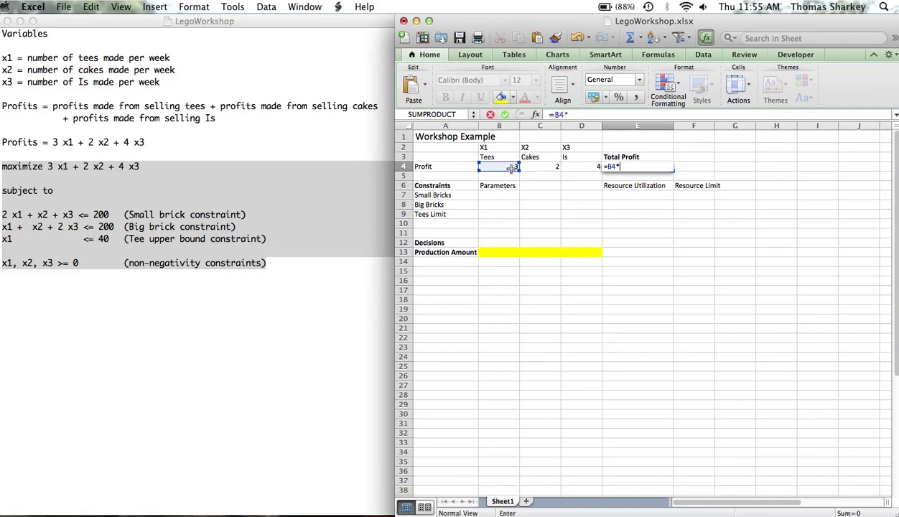
{"action": "left_click", "coordinate": [502, 253]}
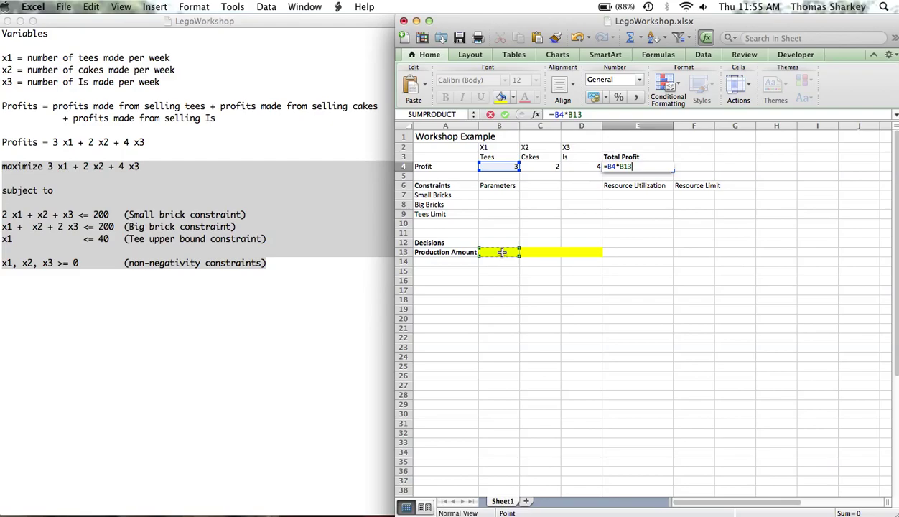
{"action": "type", "text": "+"}
{"action": "left_click", "coordinate": [550, 167]}
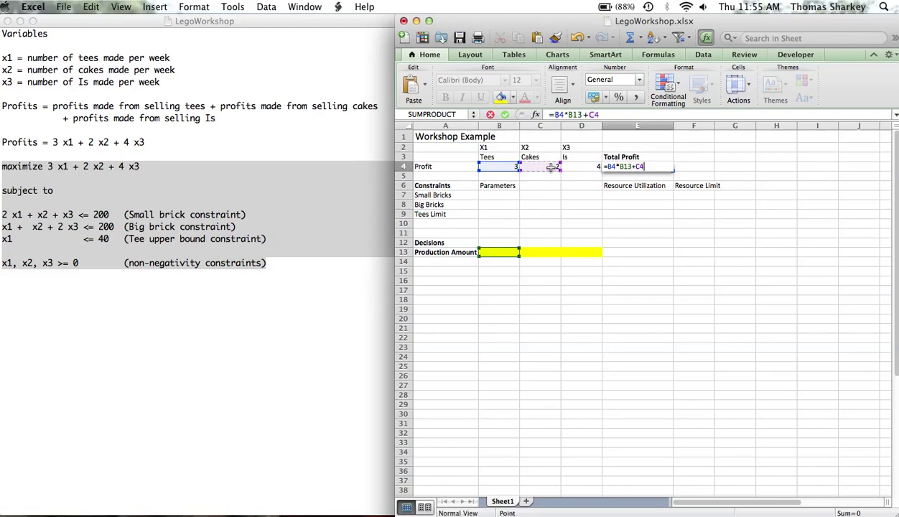
{"action": "type", "text": "*"}
{"action": "left_click", "coordinate": [540, 252]}
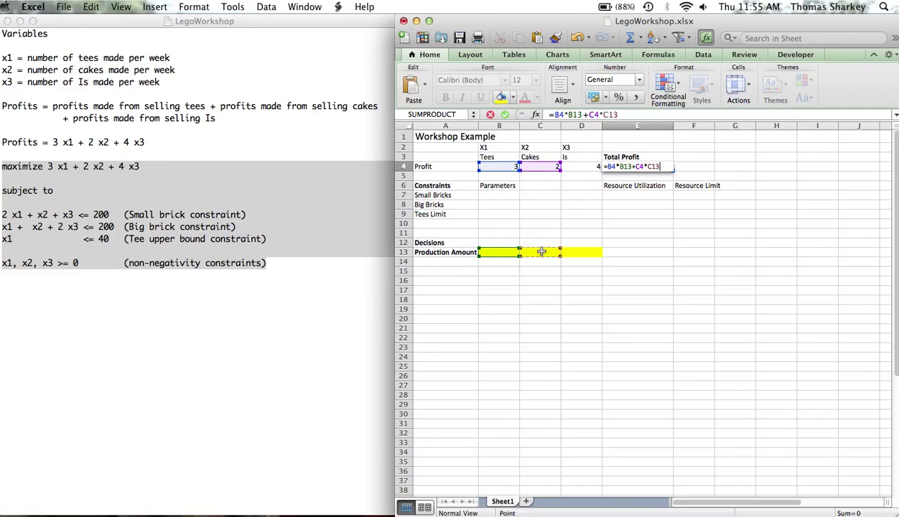
{"action": "type", "text": "+"}
{"action": "left_click", "coordinate": [586, 165]}
{"action": "type", "text": "*"}
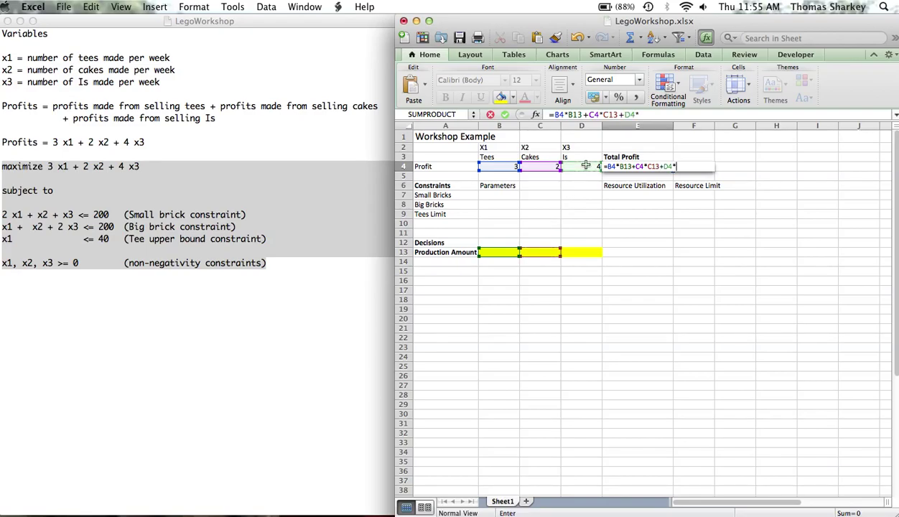
{"action": "left_click", "coordinate": [583, 254]}
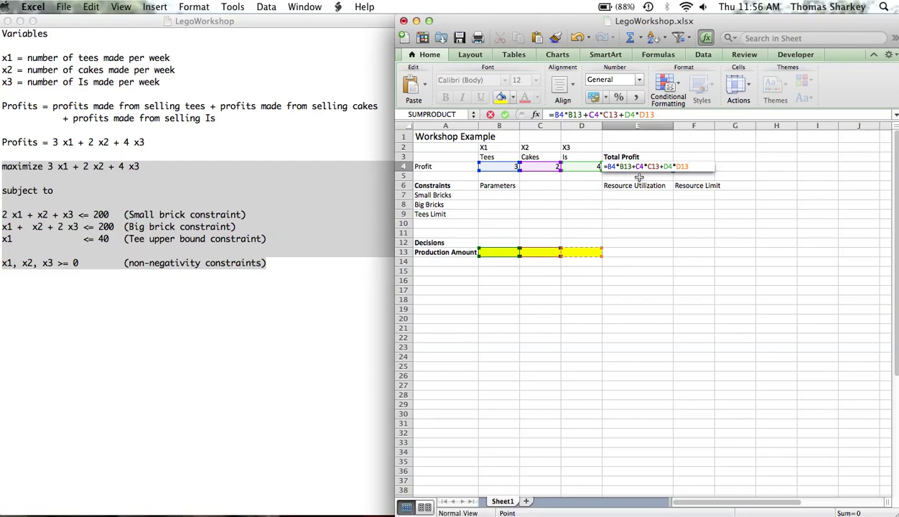
{"action": "key", "text": "Return"}
Step: Replace the Total Profit formula in E4 with =SUMPRODUCT(B4:D4, B13:D13)
{"action": "key", "text": "Up"}
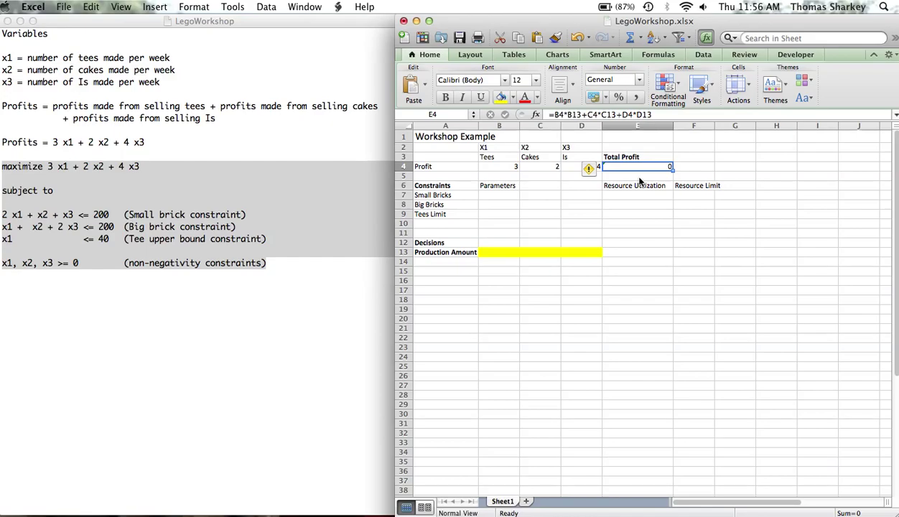
{"action": "key", "text": "ctrl+u"}
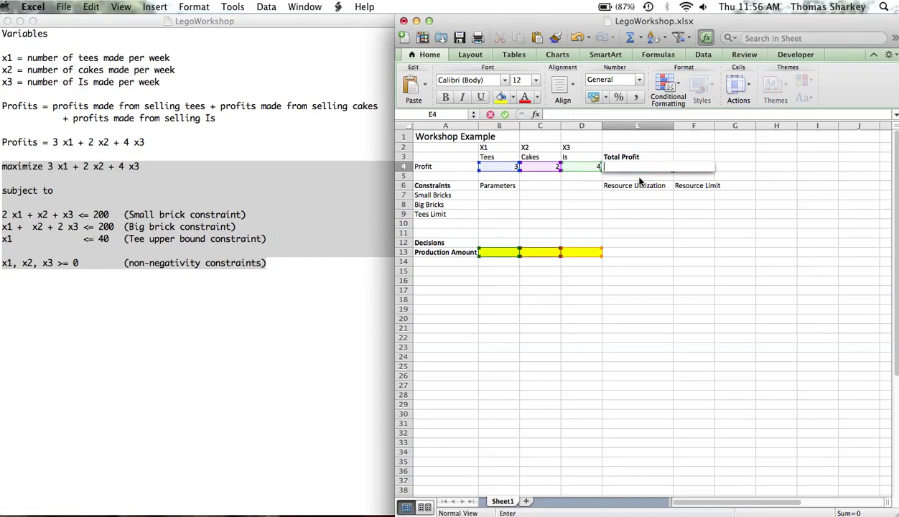
{"action": "key", "text": "Return"}
{"action": "type", "text": "="}
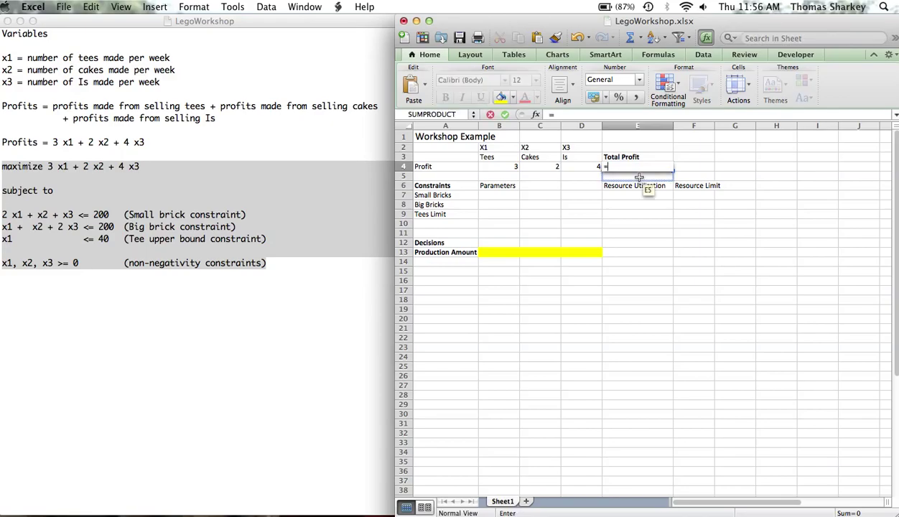
{"action": "type", "text": "sumproduct("}
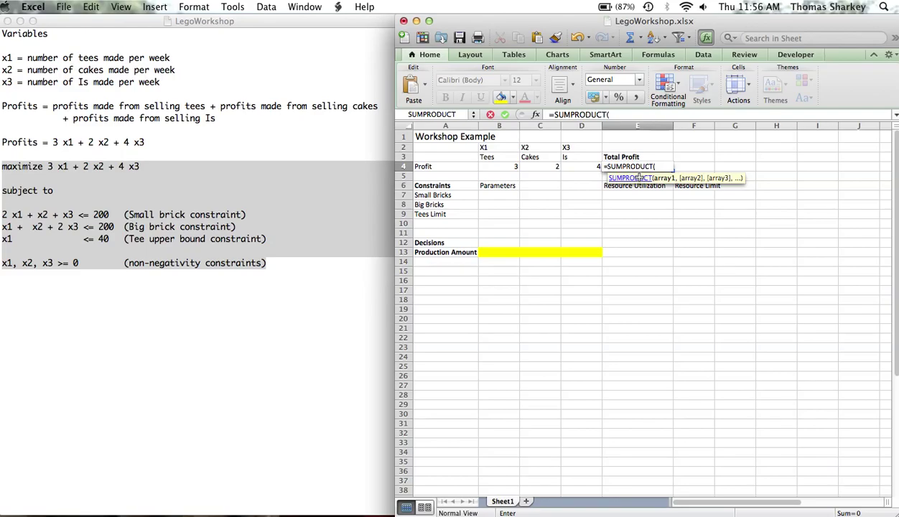
{"action": "left_click", "coordinate": [512, 169]}
{"action": "left_click_drag", "start_coordinate": [513, 170], "coordinate": [583, 170]}
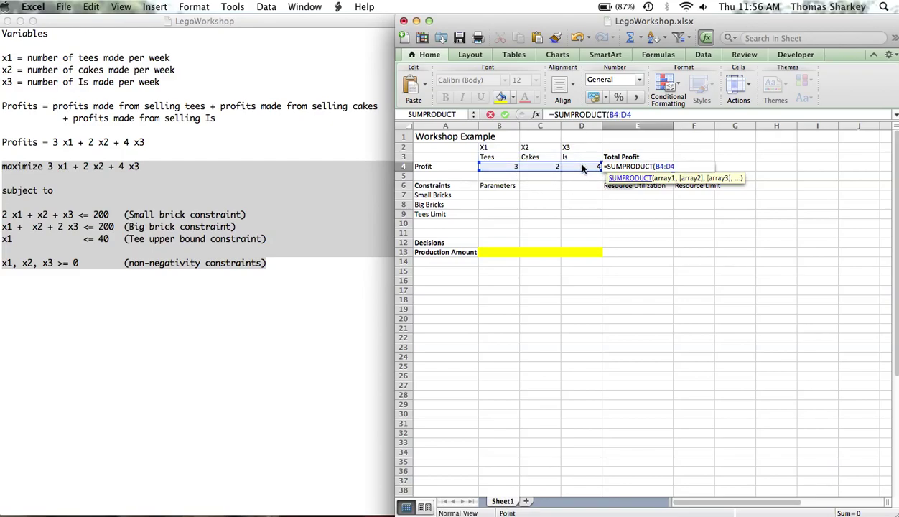
{"action": "type", "text": ","}
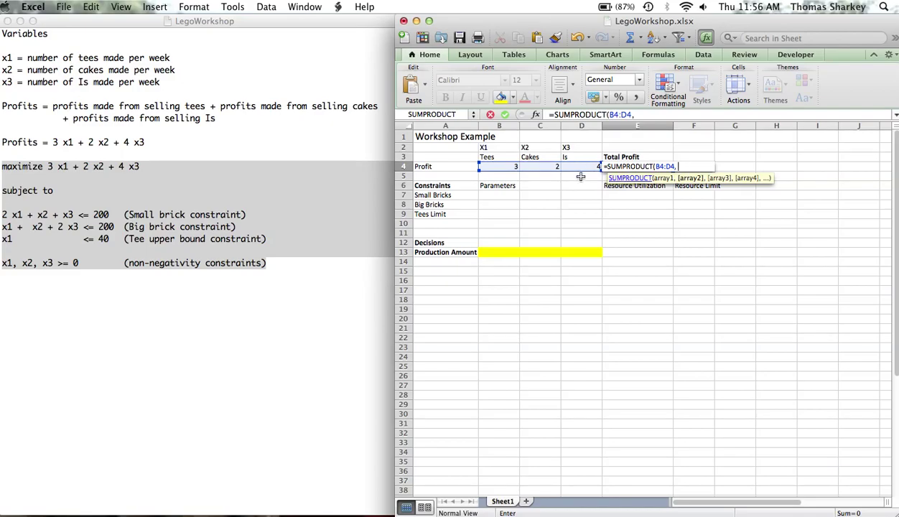
{"action": "left_click_drag", "start_coordinate": [503, 252], "coordinate": [571, 250]}
{"action": "type", "text": ")"}
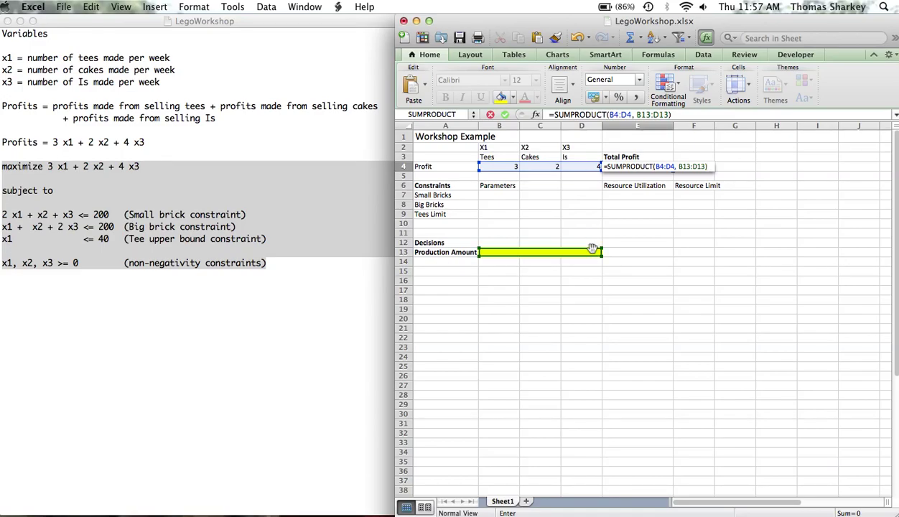
{"action": "key", "text": "Return"}
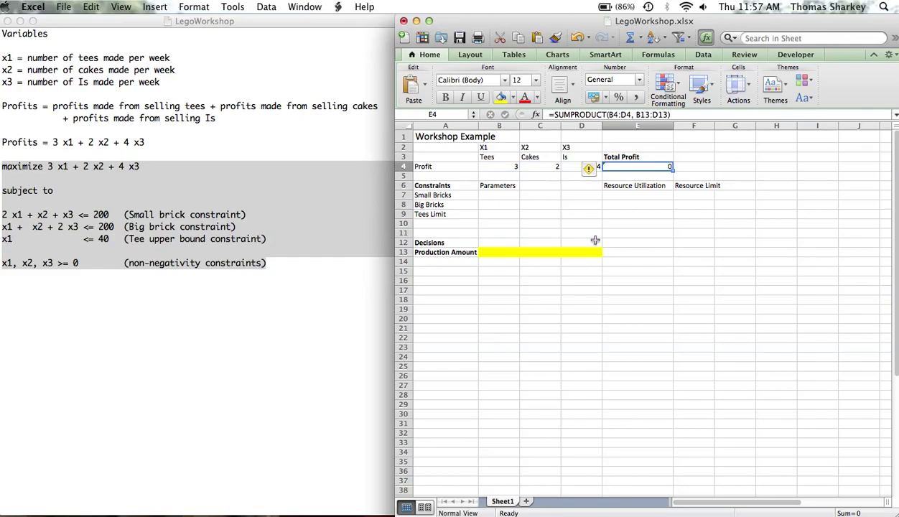
Step: Fix the row of the decision cells in the Total Profit formula so E4 reads =SUMPRODUCT(B4:D4, B$13:D$13)
{"action": "left_click", "coordinate": [630, 113]}
{"action": "key", "text": "super+t"}
{"action": "key", "text": "super+t"}
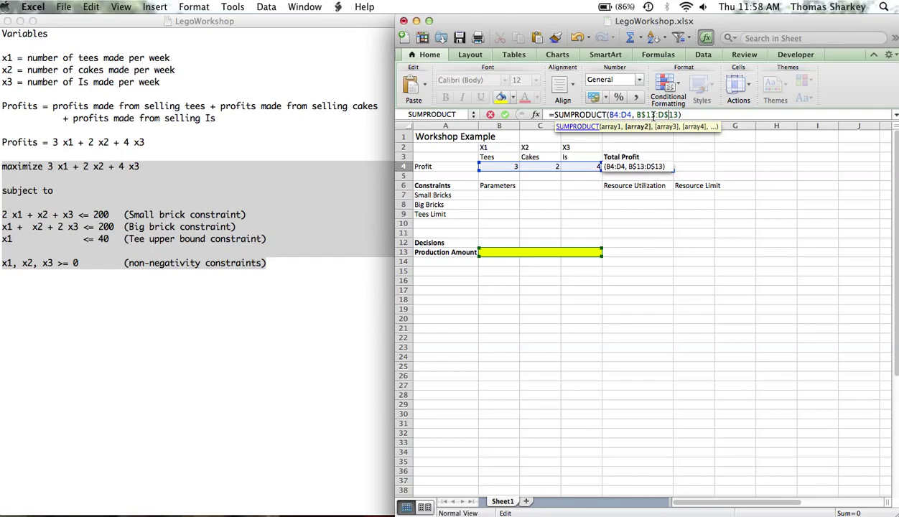
{"action": "key", "text": "Return"}
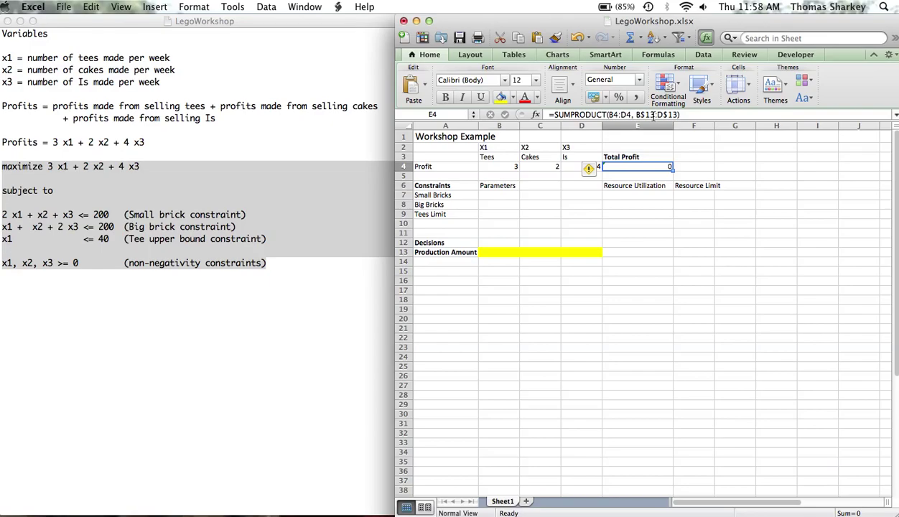
Step: Enter the Small Bricks constraint coefficients 2, 1 and 1 in cells B7:D7
{"action": "left_click", "coordinate": [501, 193]}
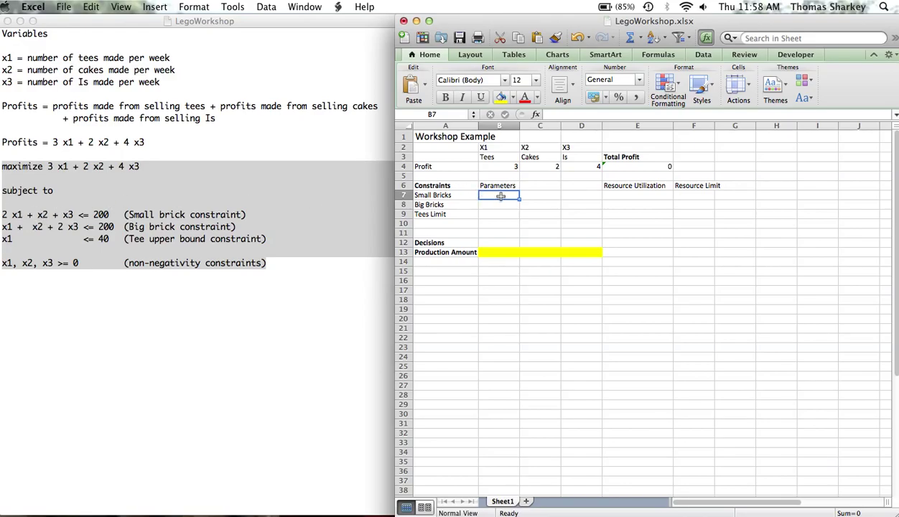
{"action": "type", "text": "2"}
{"action": "key", "text": "Tab"}
{"action": "type", "text": "1"}
{"action": "key", "text": "Tab"}
{"action": "type", "text": "1"}
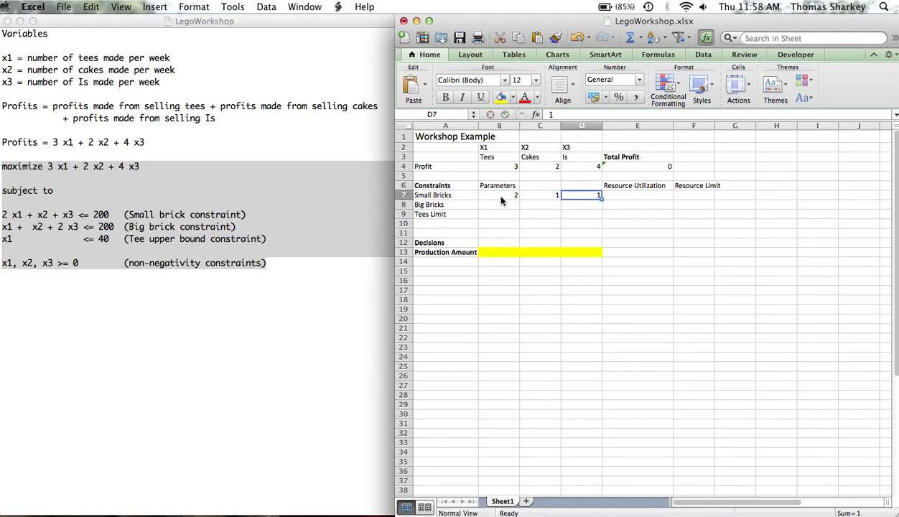
Step: Copy the SUMPRODUCT formula from Total Profit cell E4 to the Small Bricks Resource Utilization cell E7
{"action": "left_click", "coordinate": [636, 167]}
{"action": "key", "text": "super+c"}
{"action": "left_click", "coordinate": [635, 196]}
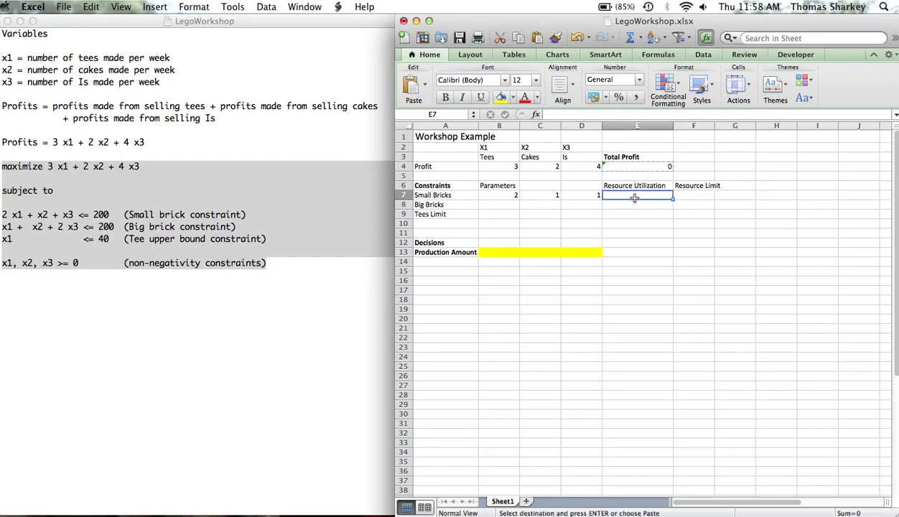
{"action": "key", "text": "super+v"}
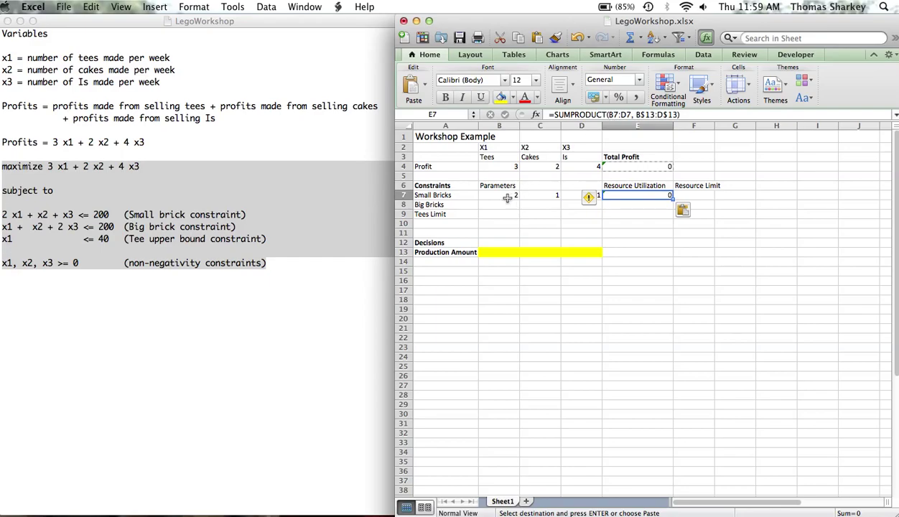
{"action": "left_click", "coordinate": [502, 251]}
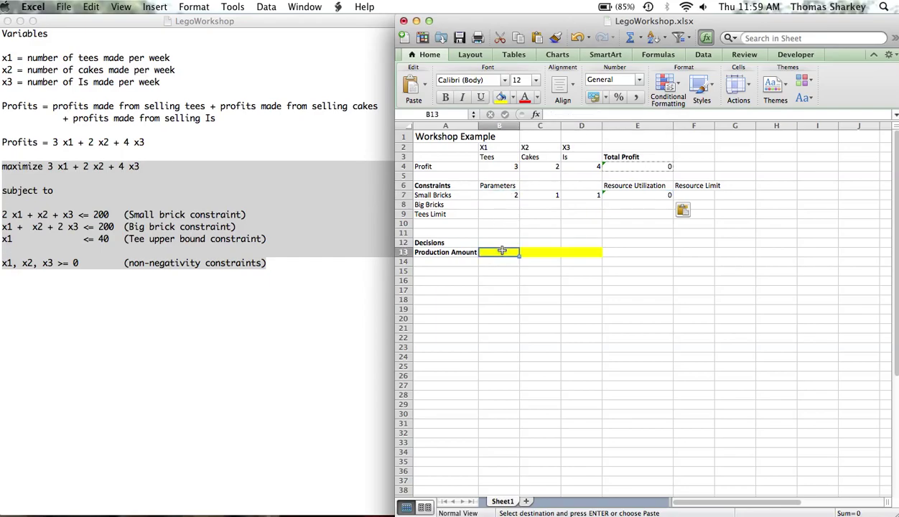
{"action": "left_click", "coordinate": [528, 194]}
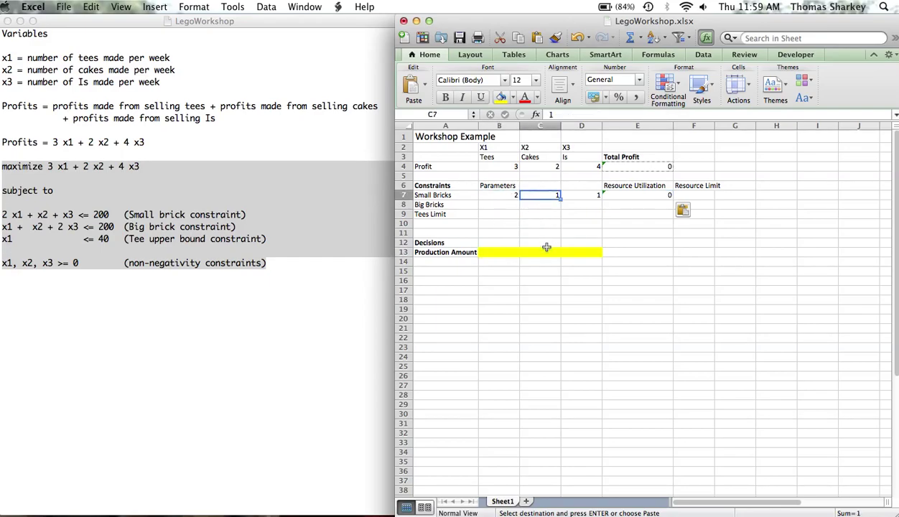
{"action": "left_click", "coordinate": [575, 195]}
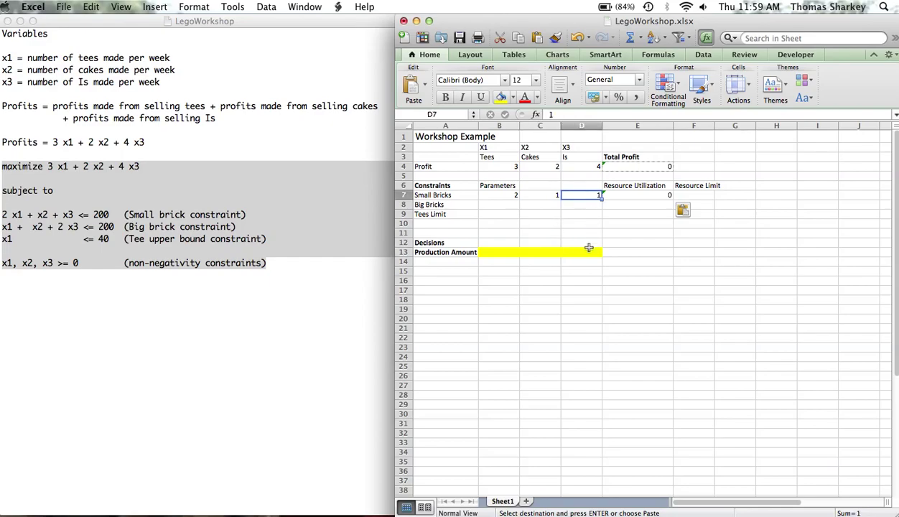
{"action": "left_click", "coordinate": [589, 247]}
{"action": "left_click", "coordinate": [648, 195]}
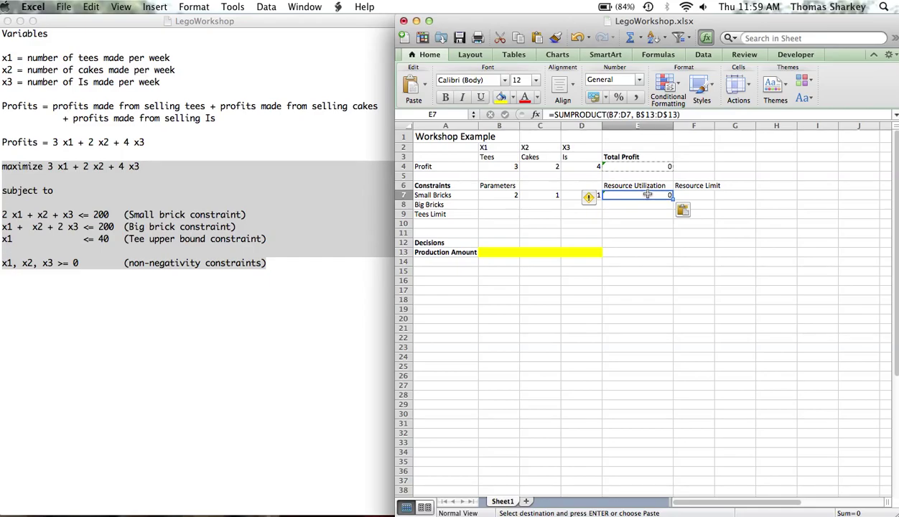
Step: Enter the Big Bricks constraint coefficients 1, 1 and 2 in cells B8:D8
{"action": "left_click", "coordinate": [496, 205]}
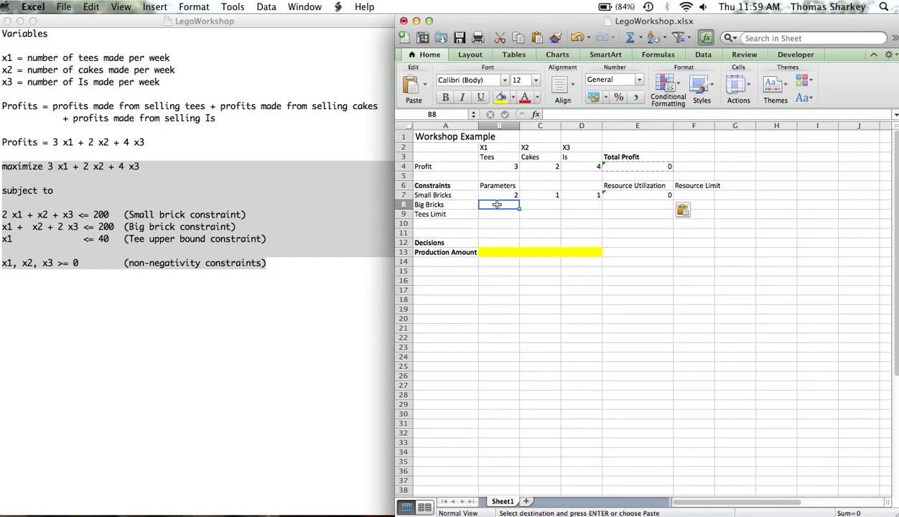
{"action": "type", "text": "1"}
{"action": "key", "text": "Tab"}
{"action": "type", "text": "1"}
{"action": "key", "text": "Tab"}
{"action": "type", "text": "2"}
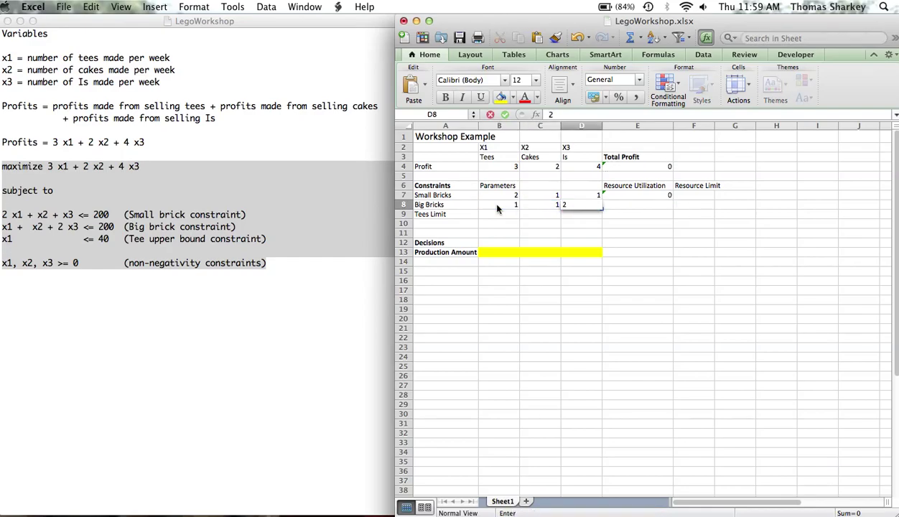
{"action": "key", "text": "Return"}
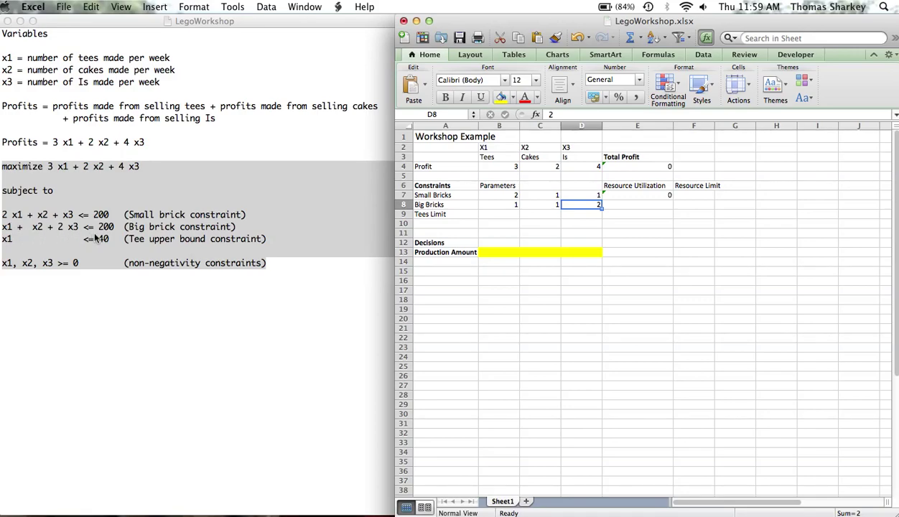
Step: Copy the Resource Utilization formula from E7 to the Big Bricks row in E8
{"action": "left_click", "coordinate": [629, 194]}
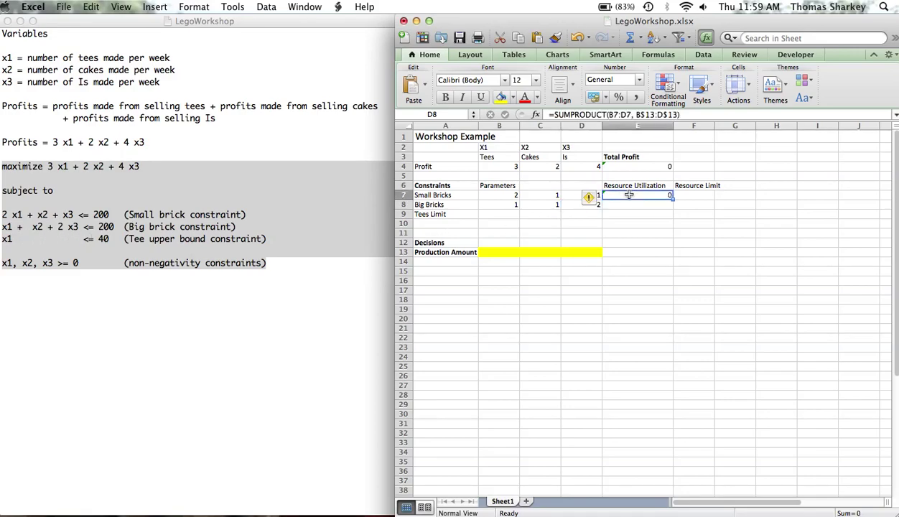
{"action": "key", "text": "super+c"}
{"action": "key", "text": "Down"}
{"action": "key", "text": "super+v"}
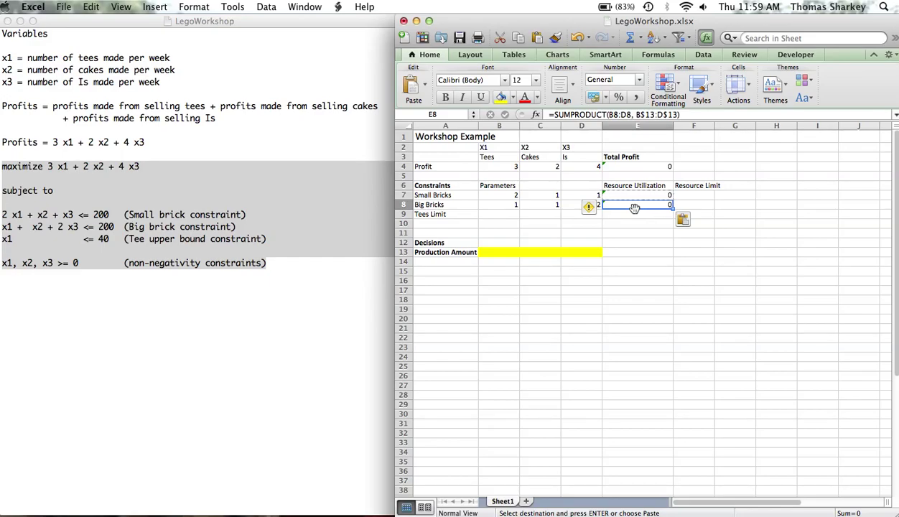
Step: Enter 1 as the Tees Limit coefficient in B9 and copy the Resource Utilization formula from E8 to E9
{"action": "left_click", "coordinate": [488, 213]}
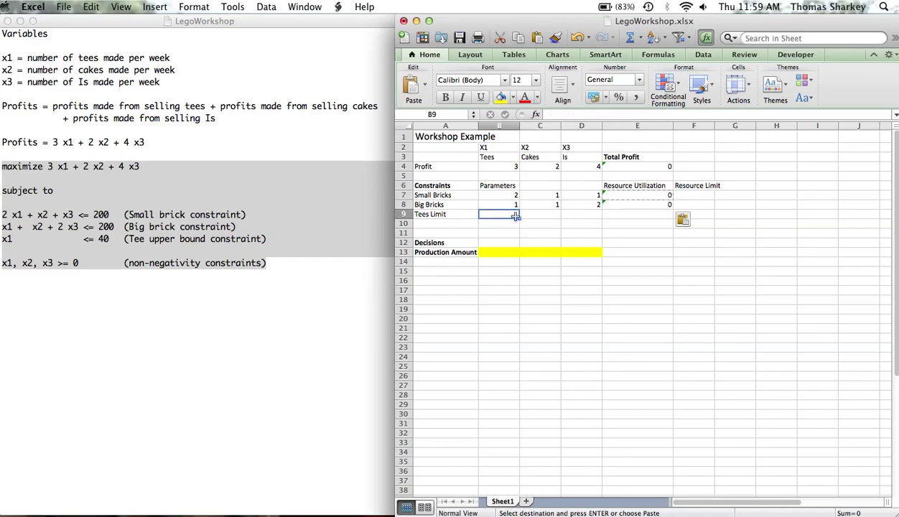
{"action": "type", "text": "1"}
{"action": "key", "text": "Up"}
{"action": "key", "text": "Right"}
{"action": "key", "text": "Right"}
{"action": "key", "text": "Right"}
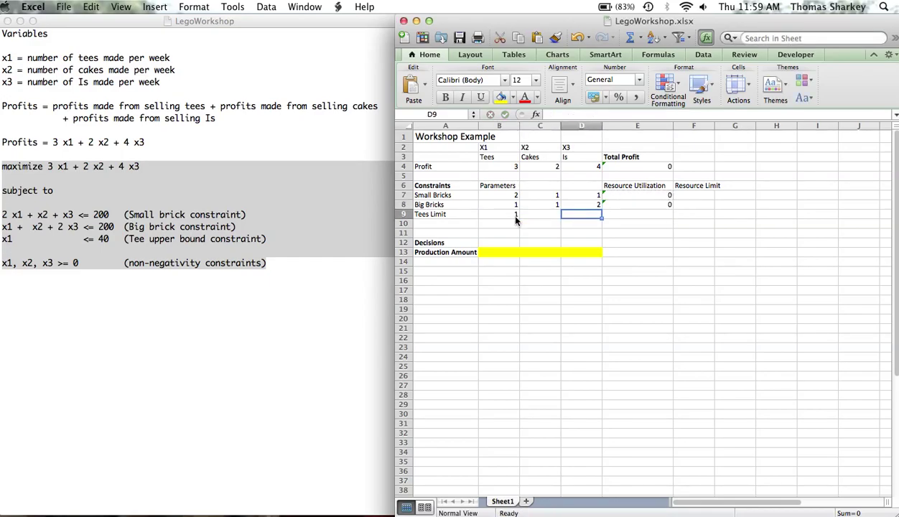
{"action": "key", "text": "super+c"}
{"action": "key", "text": "Down"}
{"action": "key", "text": "super+v"}
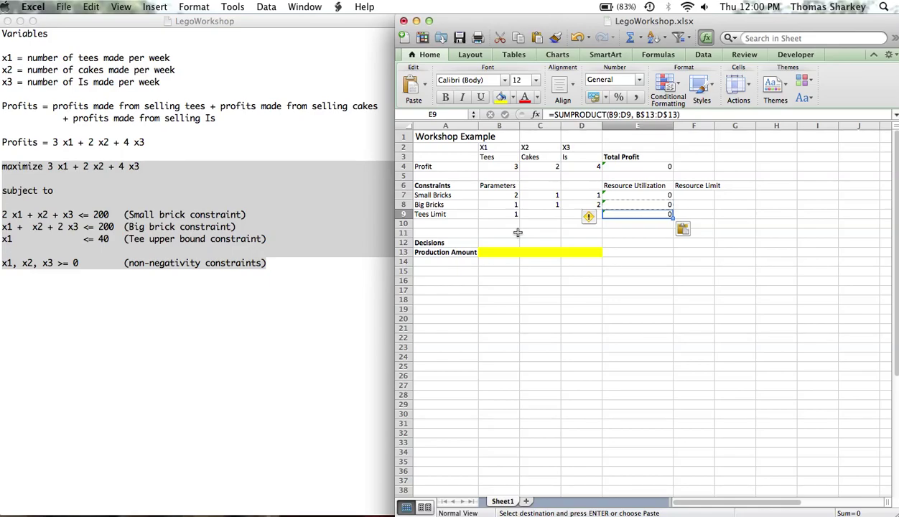
Step: Enter the Resource Limit values 200 for Small Bricks, 200 for Big Bricks and 40 for Tees Limit in F7:F9
{"action": "left_click_drag", "start_coordinate": [668, 194], "coordinate": [667, 213]}
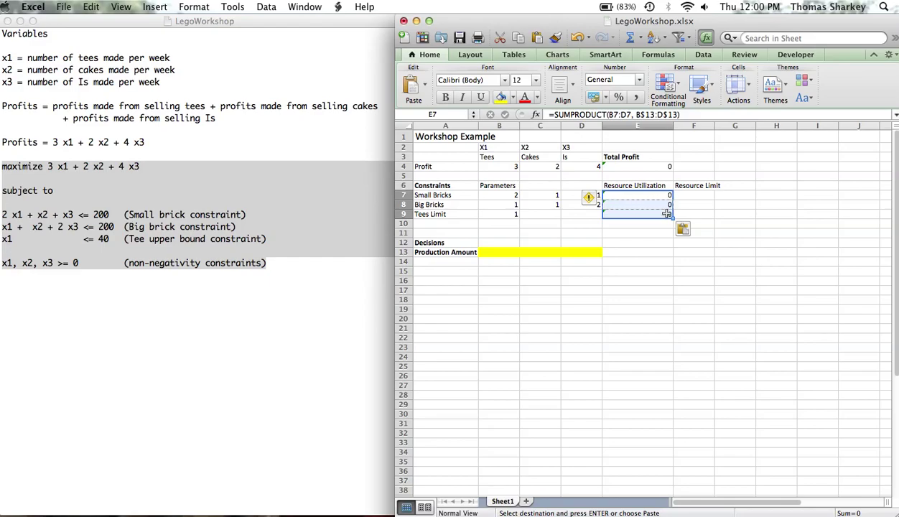
{"action": "left_click", "coordinate": [700, 195]}
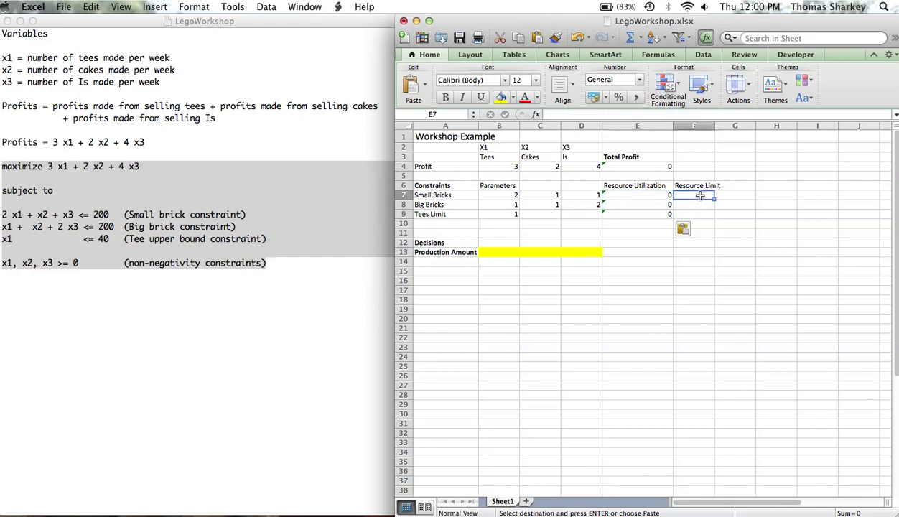
{"action": "type", "text": "200"}
{"action": "key", "text": "Return"}
{"action": "type", "text": "200"}
{"action": "key", "text": "Return"}
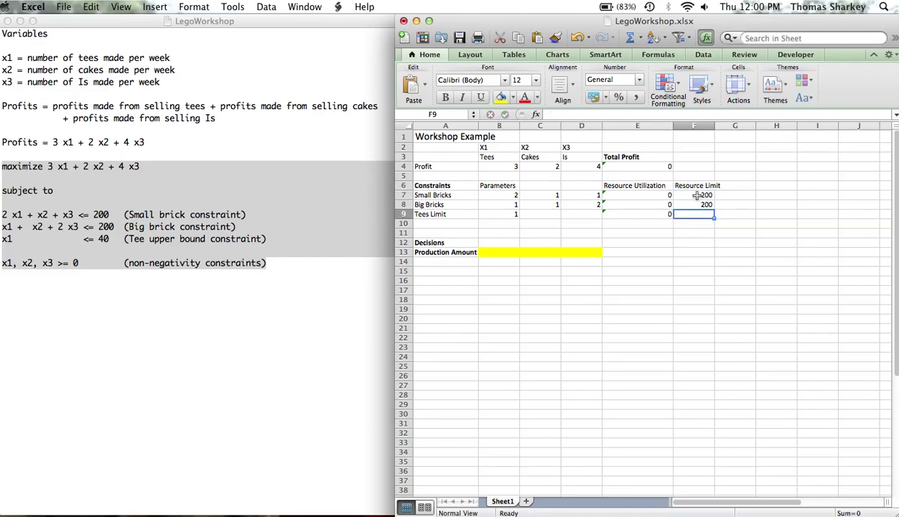
{"action": "type", "text": "40"}
{"action": "key", "text": "Return"}
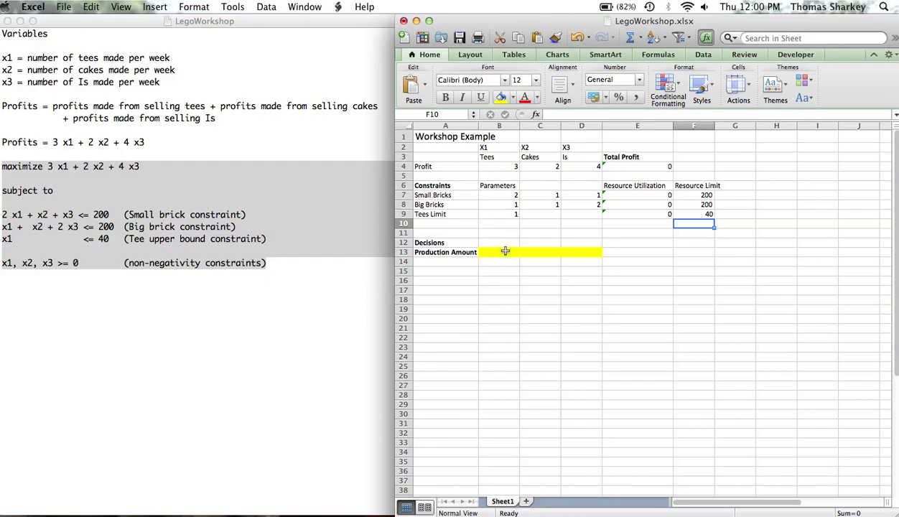
{"action": "left_click", "coordinate": [631, 165]}
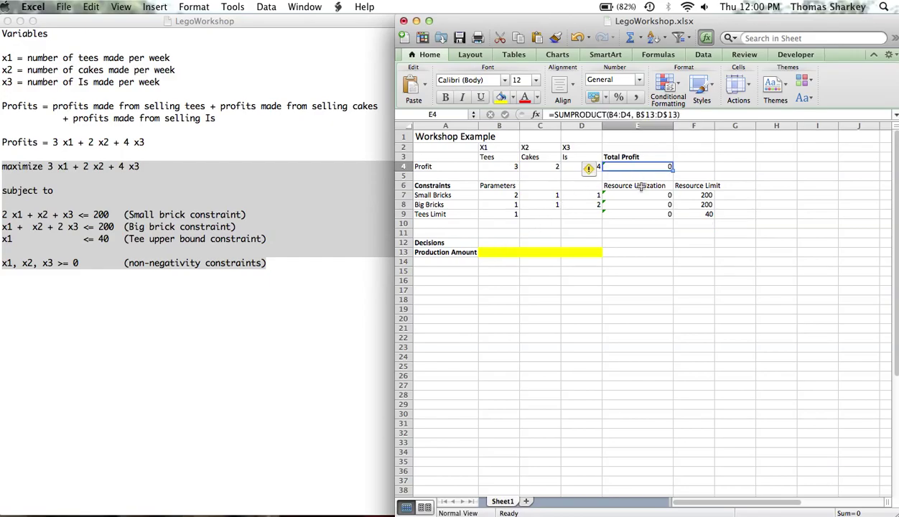
{"action": "left_click_drag", "start_coordinate": [629, 194], "coordinate": [643, 214]}
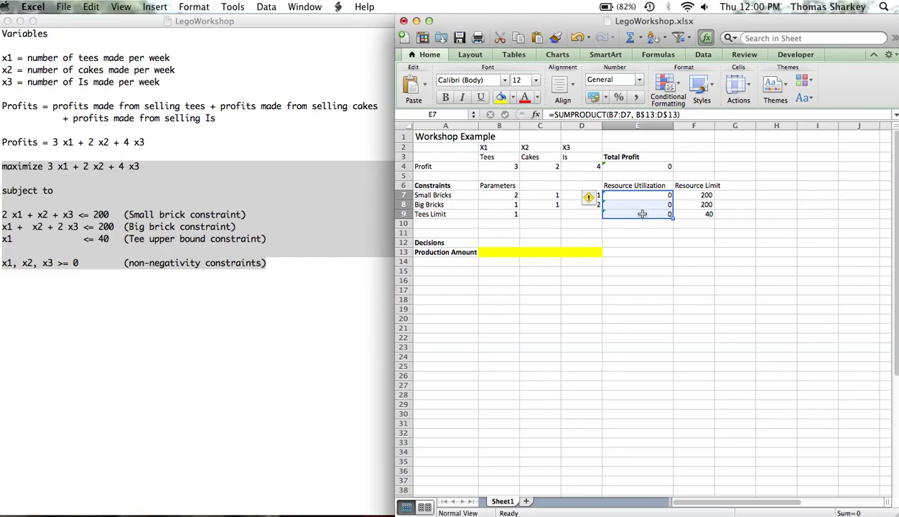
{"action": "left_click", "coordinate": [652, 287]}
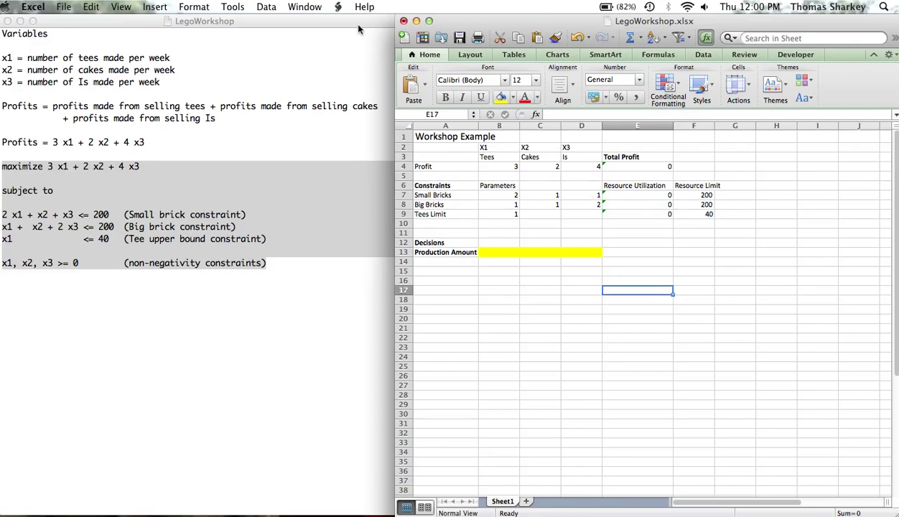
Step: Open Solver and set its objective to the Total Profit cell E4
{"action": "left_click", "coordinate": [240, 6]}
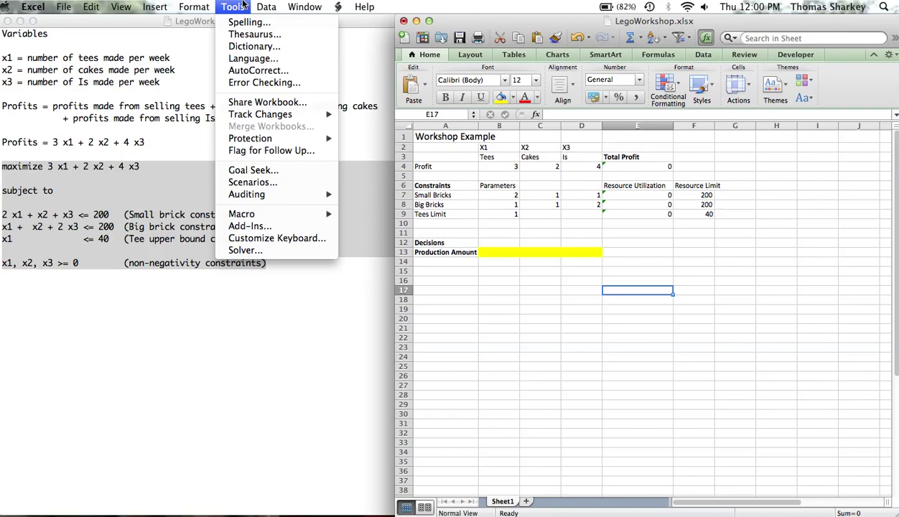
{"action": "left_click", "coordinate": [253, 250]}
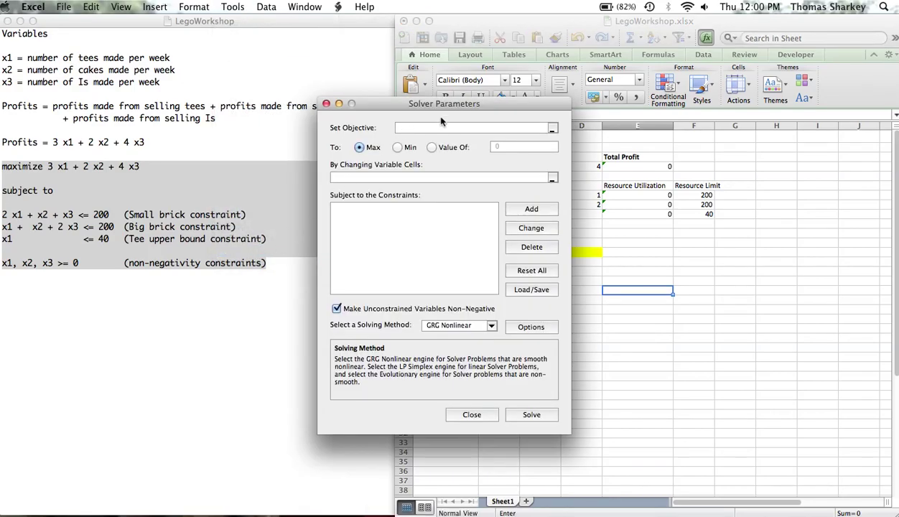
{"action": "left_click_drag", "start_coordinate": [453, 103], "coordinate": [317, 93]}
{"action": "left_click", "coordinate": [313, 109]}
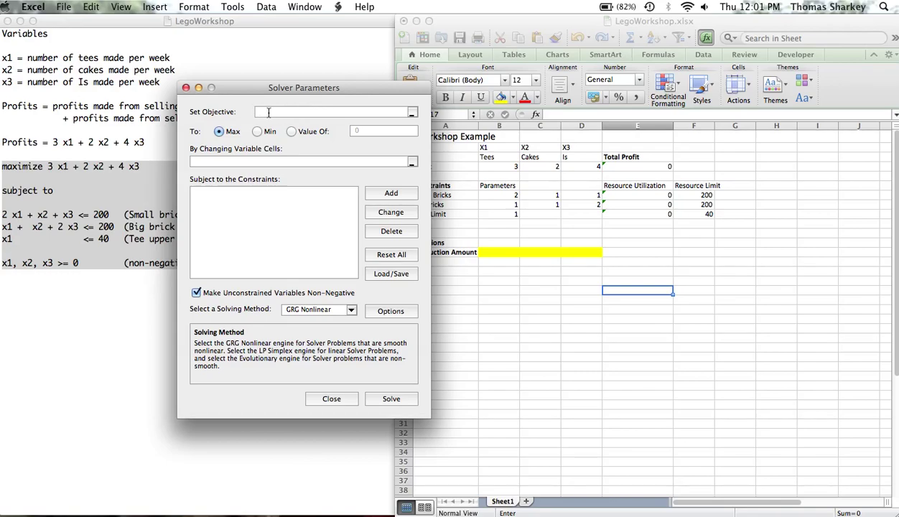
{"action": "left_click", "coordinate": [581, 148]}
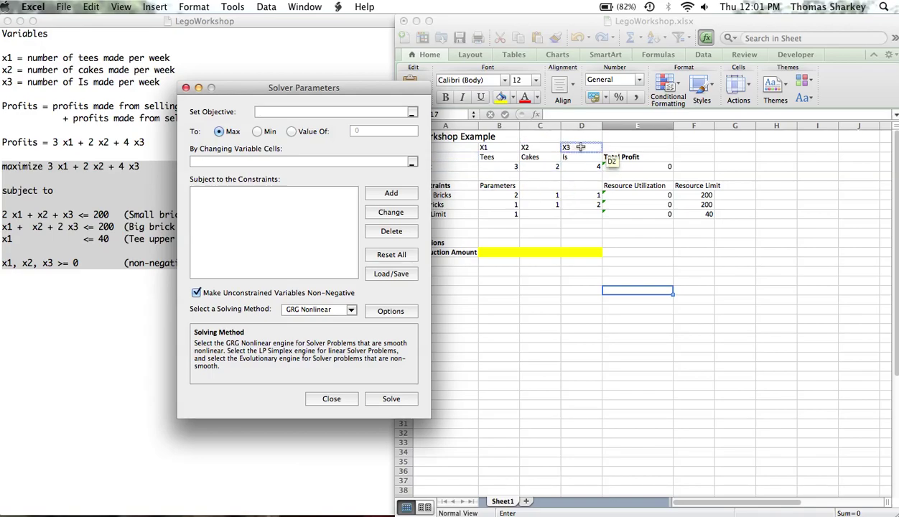
{"action": "left_click", "coordinate": [637, 166]}
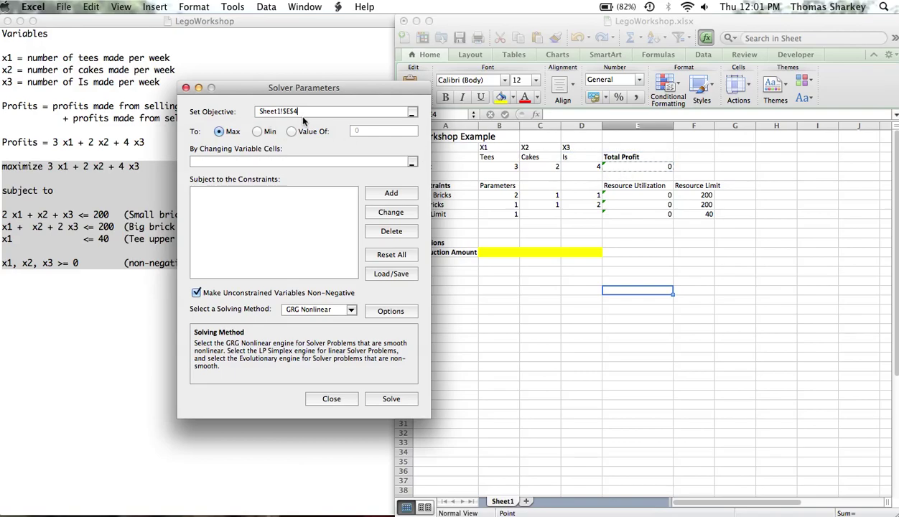
Step: Set the Solver's changing variable cells to the Production Amount range B13:D13
{"action": "left_click", "coordinate": [215, 161]}
{"action": "left_click", "coordinate": [485, 252]}
{"action": "left_click_drag", "start_coordinate": [485, 251], "coordinate": [585, 256]}
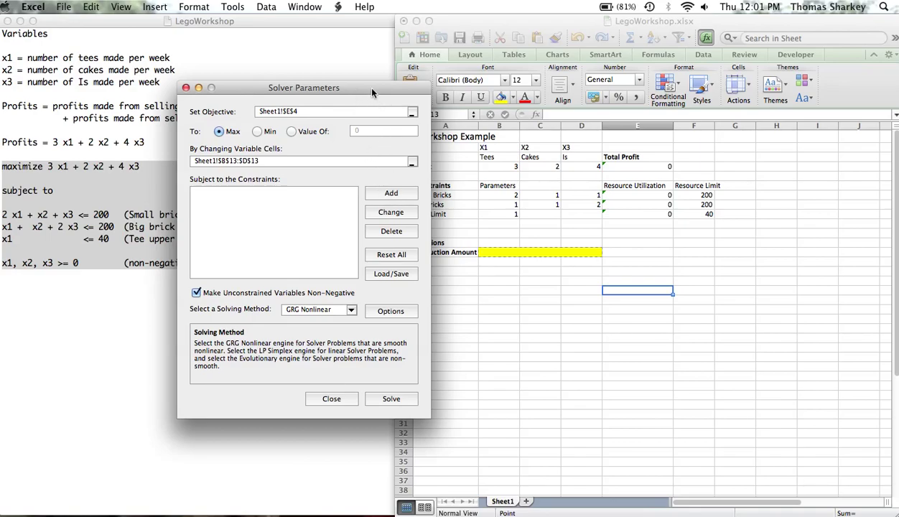
Step: Try a single Solver constraint for Small Bricks, E7 <= F7, and delete it from the constraint list
{"action": "left_click_drag", "start_coordinate": [370, 90], "coordinate": [387, 91]}
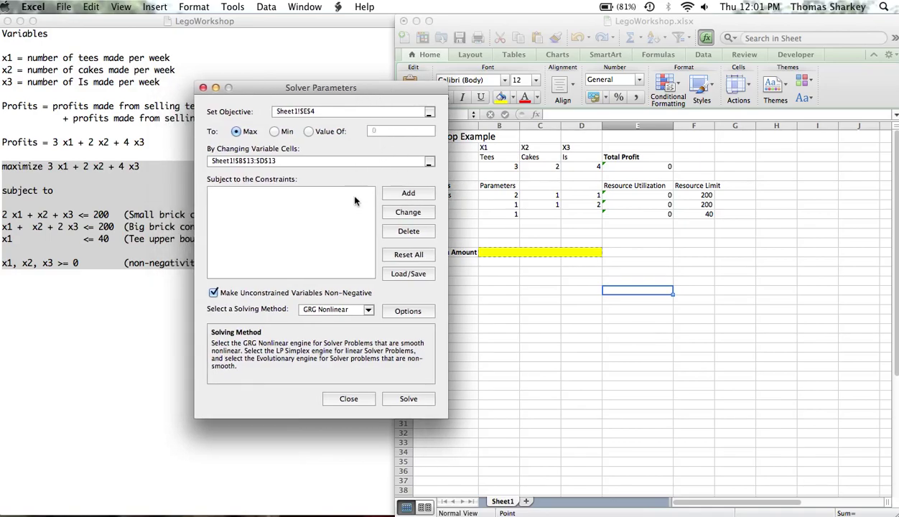
{"action": "left_click", "coordinate": [408, 193]}
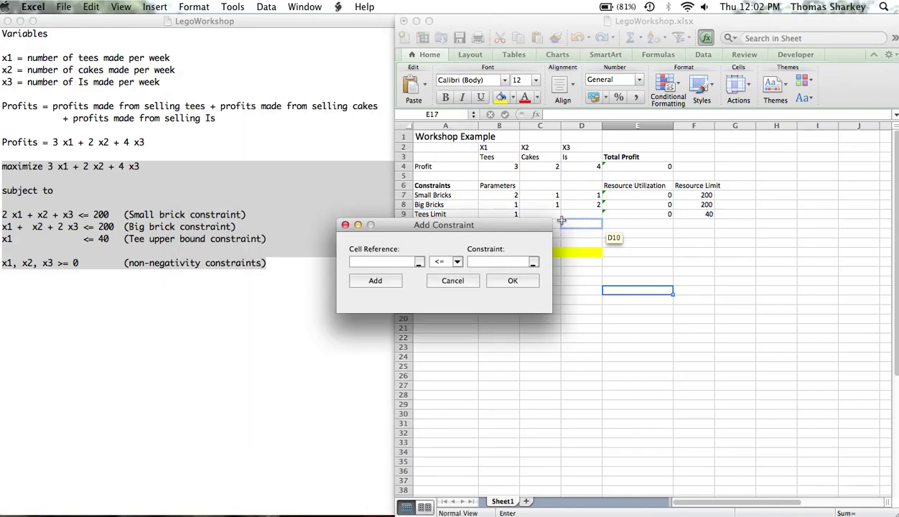
{"action": "left_click_drag", "start_coordinate": [520, 227], "coordinate": [752, 248]}
{"action": "left_click", "coordinate": [667, 195]}
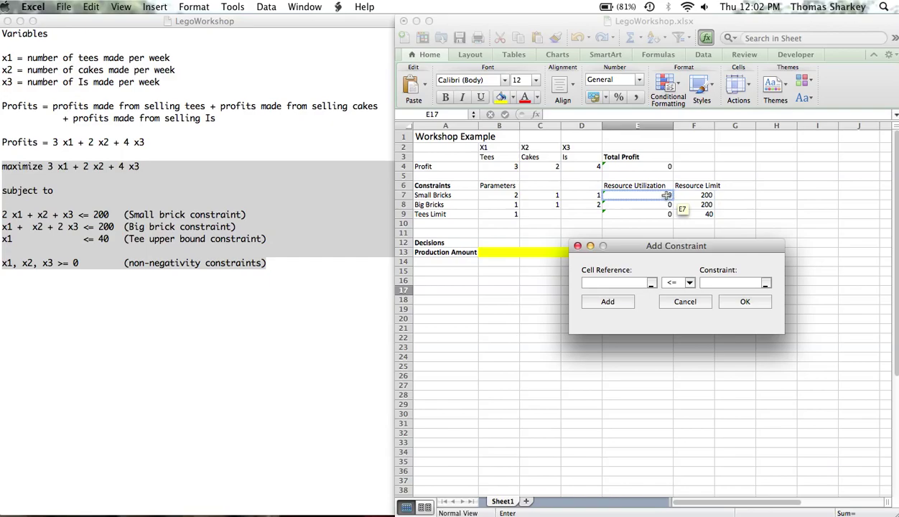
{"action": "left_click", "coordinate": [704, 283]}
{"action": "left_click", "coordinate": [708, 205]}
{"action": "left_click", "coordinate": [709, 196]}
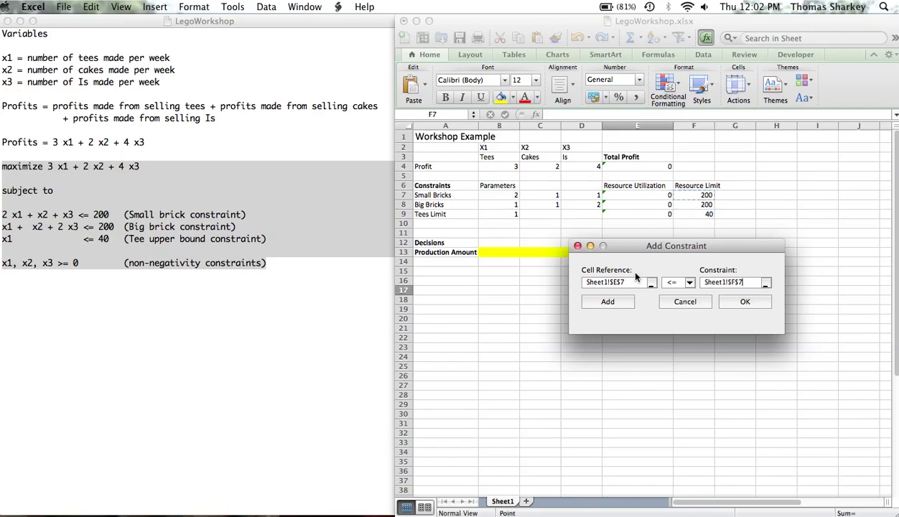
{"action": "left_click", "coordinate": [745, 302]}
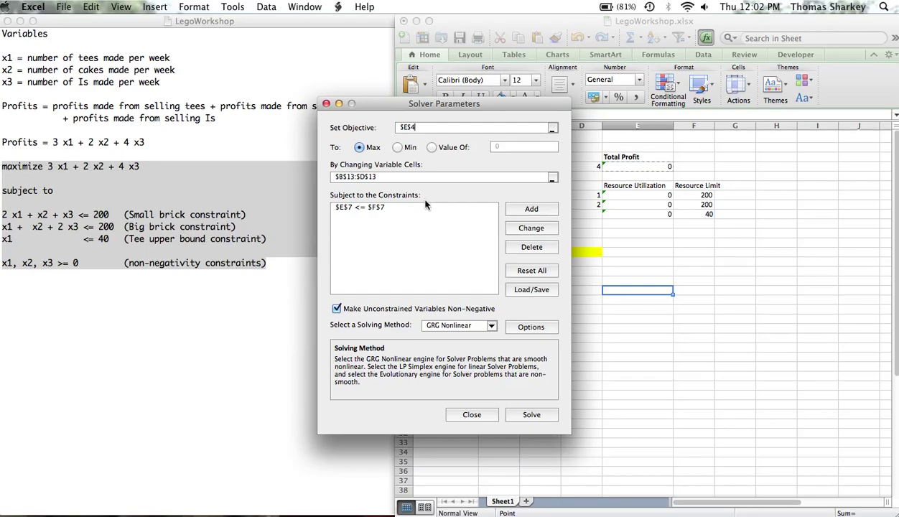
{"action": "left_click", "coordinate": [375, 207]}
{"action": "left_click", "coordinate": [523, 248]}
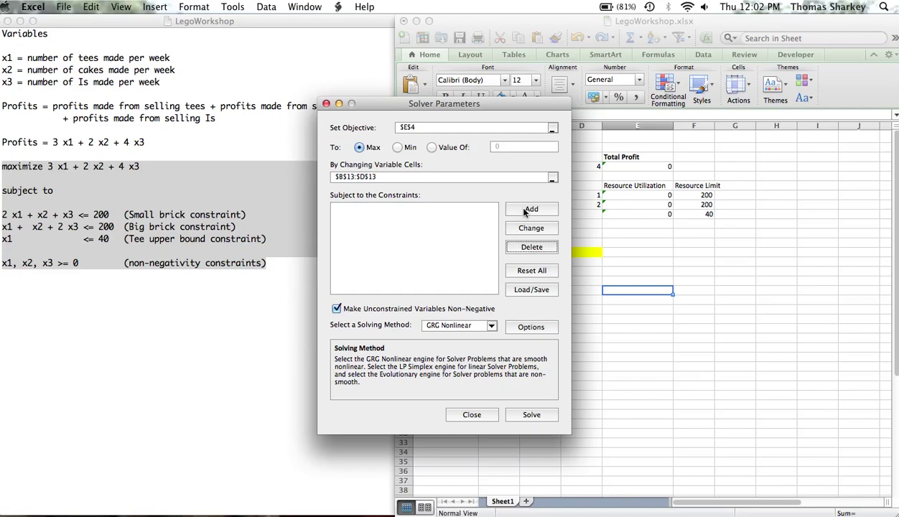
Step: Add one Solver constraint requiring the Resource Utilization range E7:E9 to be <= the Resource Limit range F7:F9
{"action": "left_click", "coordinate": [525, 211]}
{"action": "left_click_drag", "start_coordinate": [494, 228], "coordinate": [693, 286]}
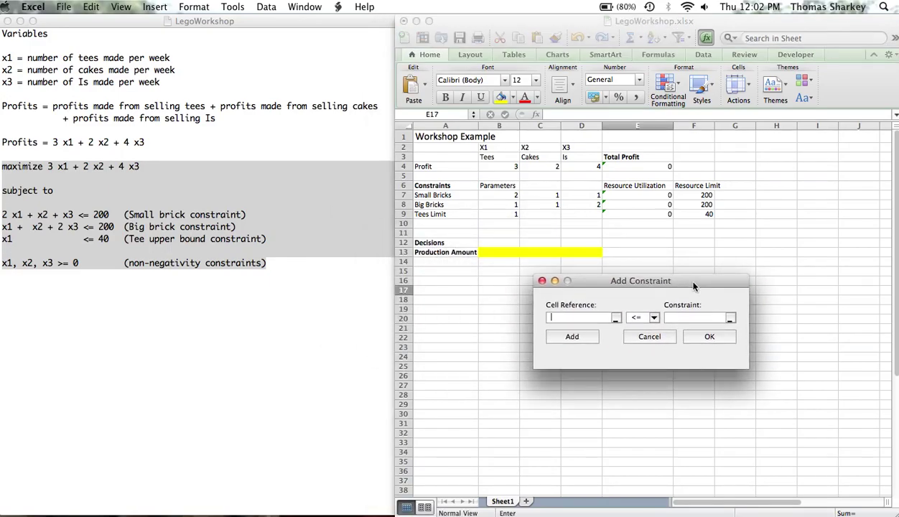
{"action": "left_click", "coordinate": [575, 318]}
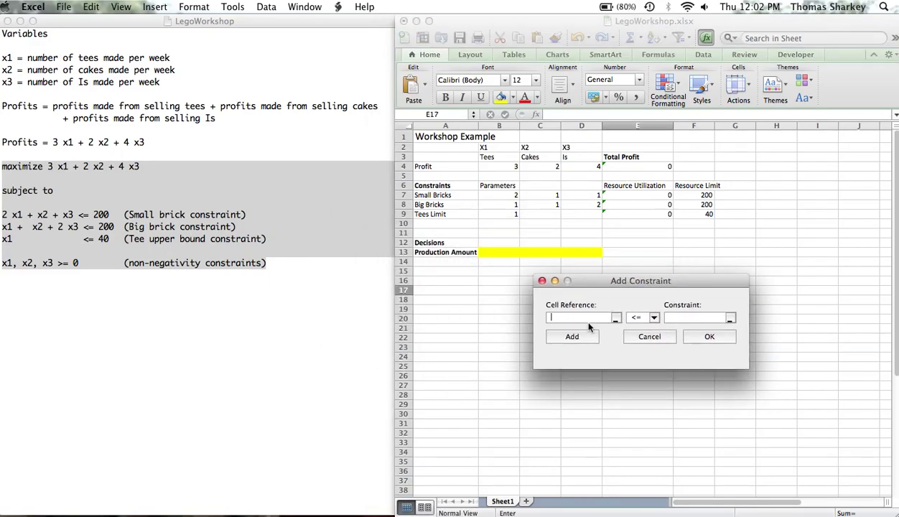
{"action": "left_click", "coordinate": [652, 195]}
{"action": "left_click_drag", "start_coordinate": [652, 195], "coordinate": [656, 213]}
{"action": "left_click", "coordinate": [672, 317]}
{"action": "left_click", "coordinate": [701, 194]}
{"action": "left_click_drag", "start_coordinate": [700, 195], "coordinate": [691, 214]}
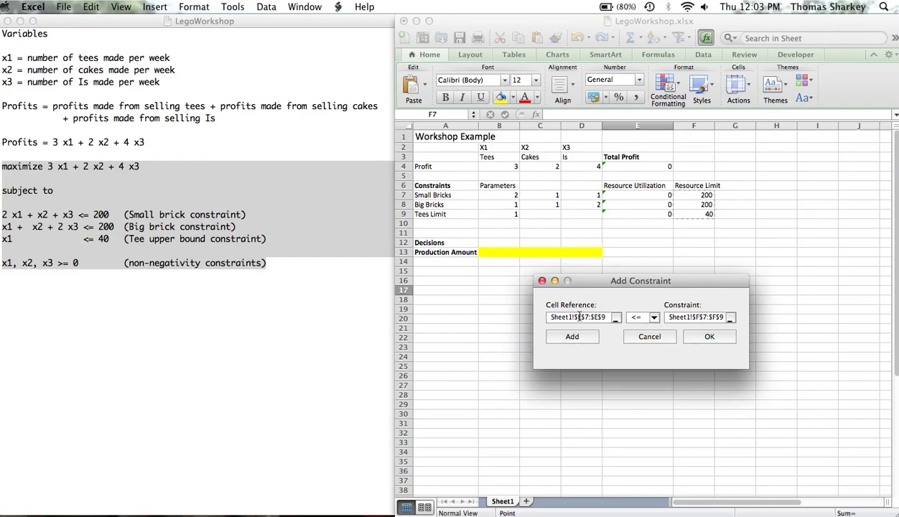
{"action": "left_click", "coordinate": [693, 334]}
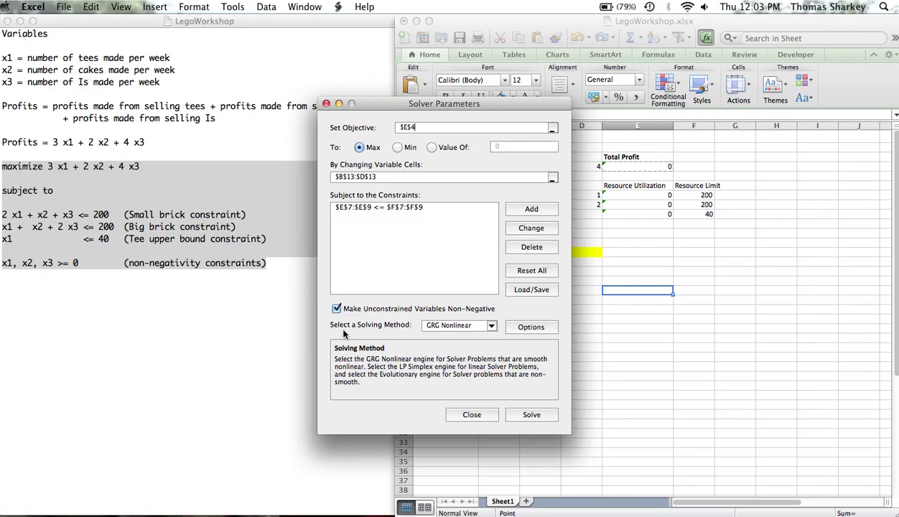
Step: Set the solving method to Simplex LP, solve the model and keep the Solver solution
{"action": "left_click", "coordinate": [469, 324]}
{"action": "left_click", "coordinate": [465, 348]}
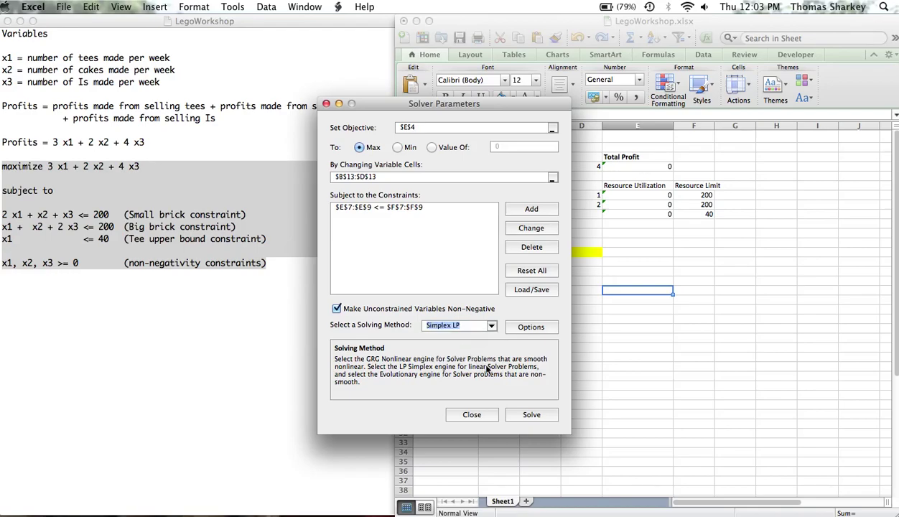
{"action": "left_click", "coordinate": [530, 414]}
{"action": "left_click", "coordinate": [530, 416]}
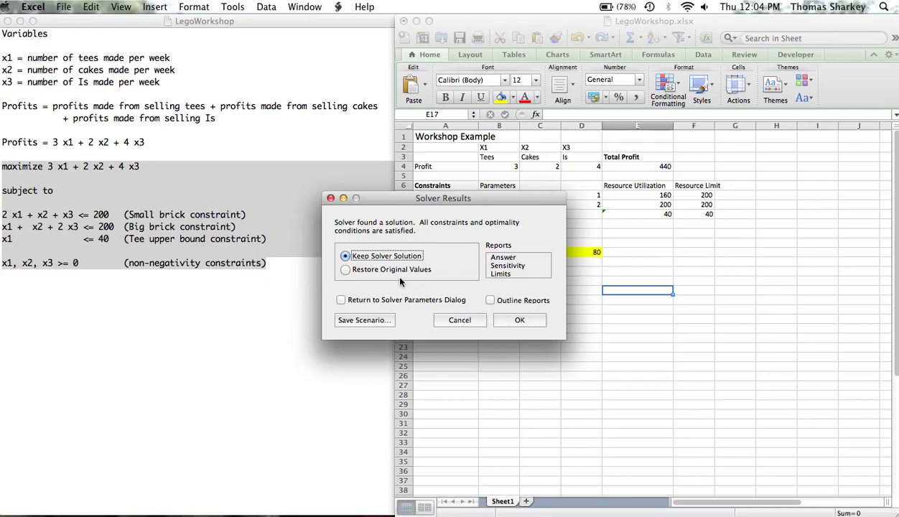
{"action": "left_click", "coordinate": [392, 260]}
{"action": "left_click", "coordinate": [519, 320]}
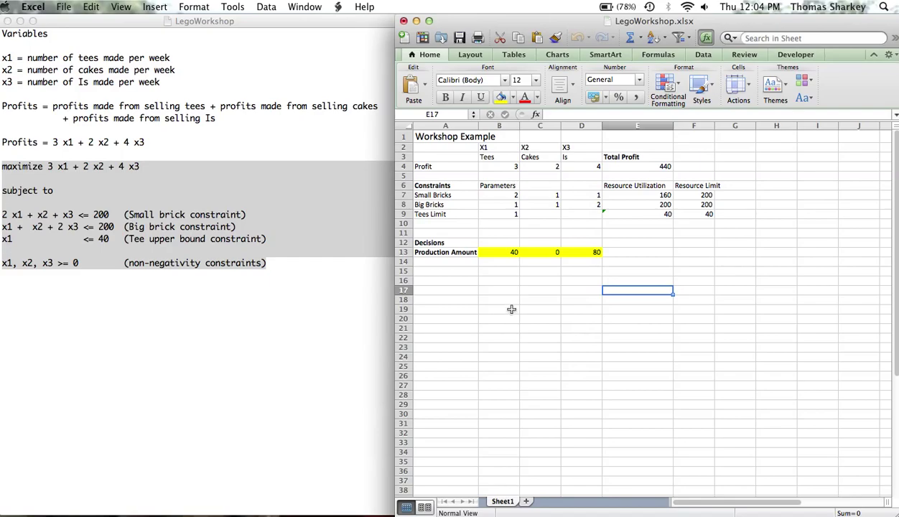
Step: Examine the solved Production Amounts in B13:D13, the Total Profit in E4 and the Resource Utilization in E7:E9 against the limits
{"action": "left_click_drag", "start_coordinate": [512, 252], "coordinate": [581, 255]}
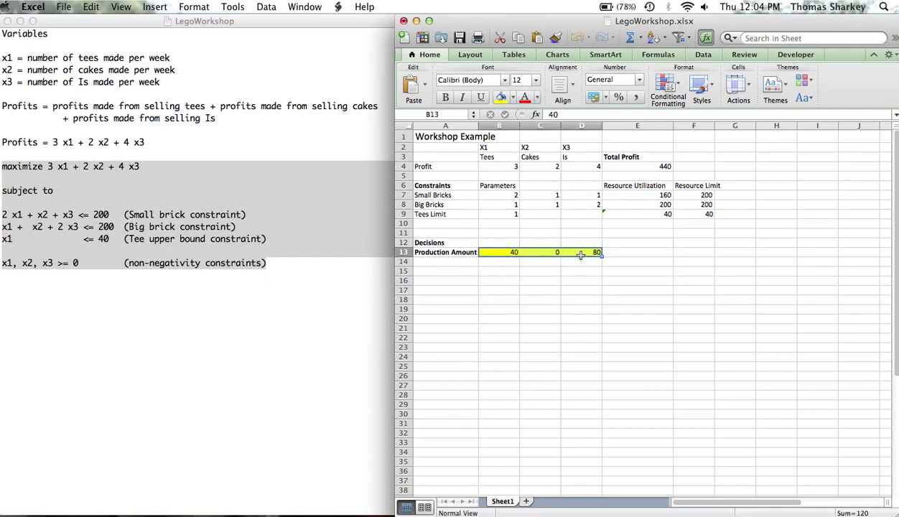
{"action": "left_click", "coordinate": [645, 165]}
{"action": "left_click_drag", "start_coordinate": [642, 194], "coordinate": [643, 215]}
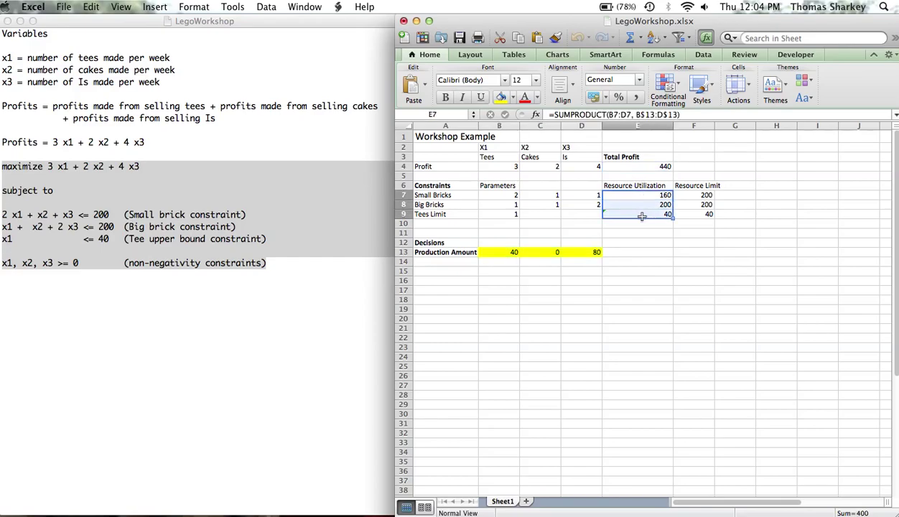
{"action": "left_click", "coordinate": [497, 252]}
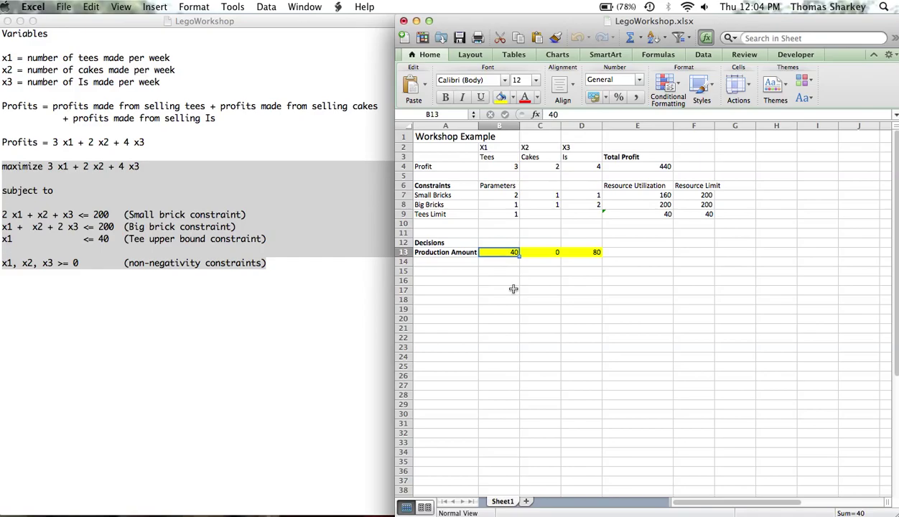
{"action": "left_click", "coordinate": [640, 166]}
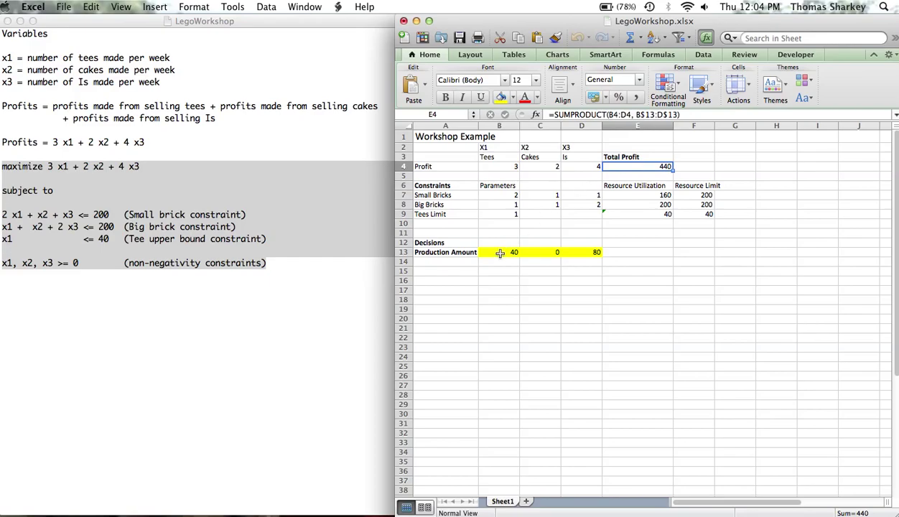
{"action": "left_click", "coordinate": [500, 253]}
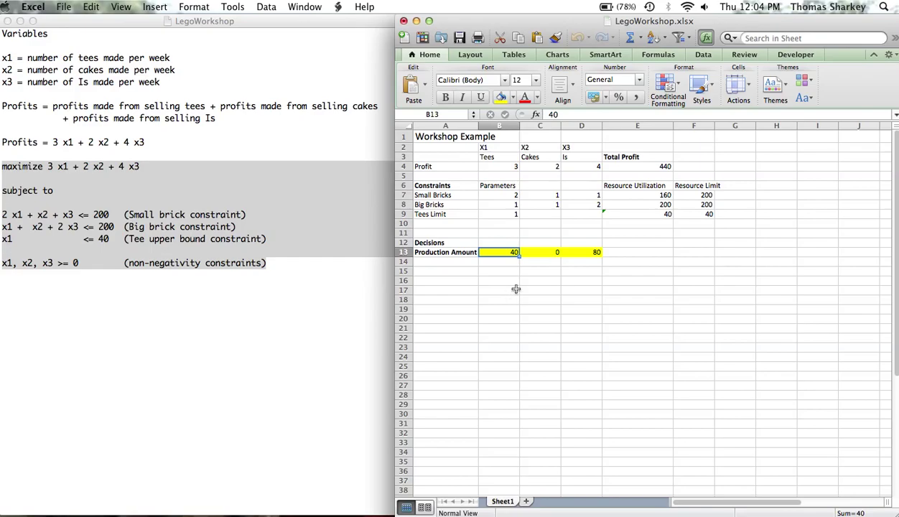
{"action": "left_click", "coordinate": [582, 252]}
{"action": "left_click", "coordinate": [515, 252]}
{"action": "left_click_drag", "start_coordinate": [646, 194], "coordinate": [661, 214]}
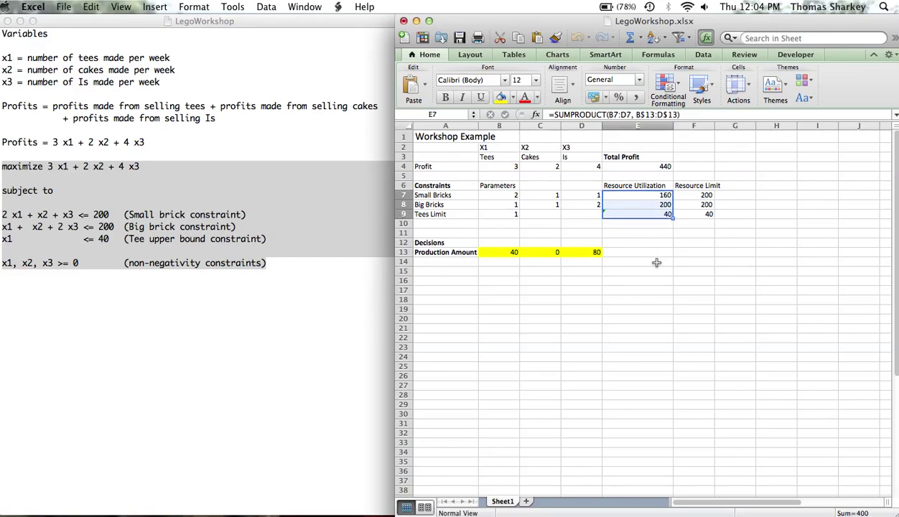
{"action": "left_click", "coordinate": [651, 195]}
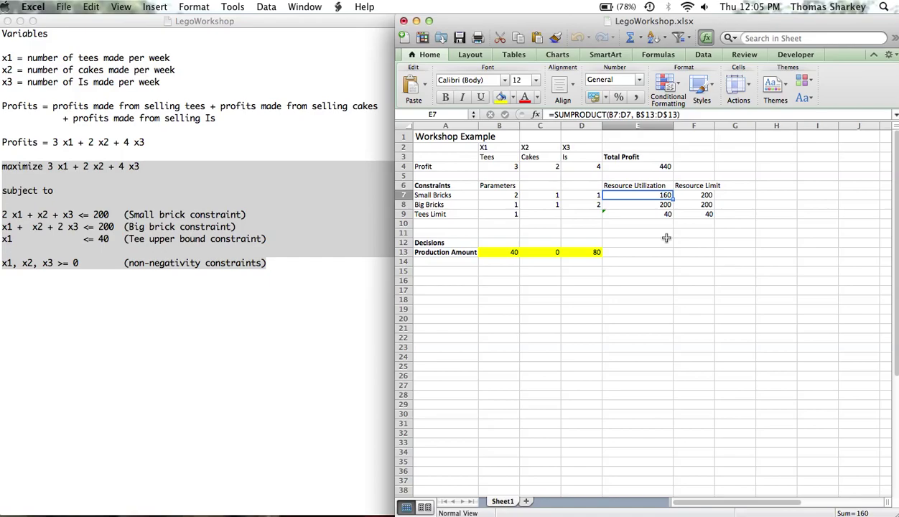
{"action": "key", "text": "Down"}
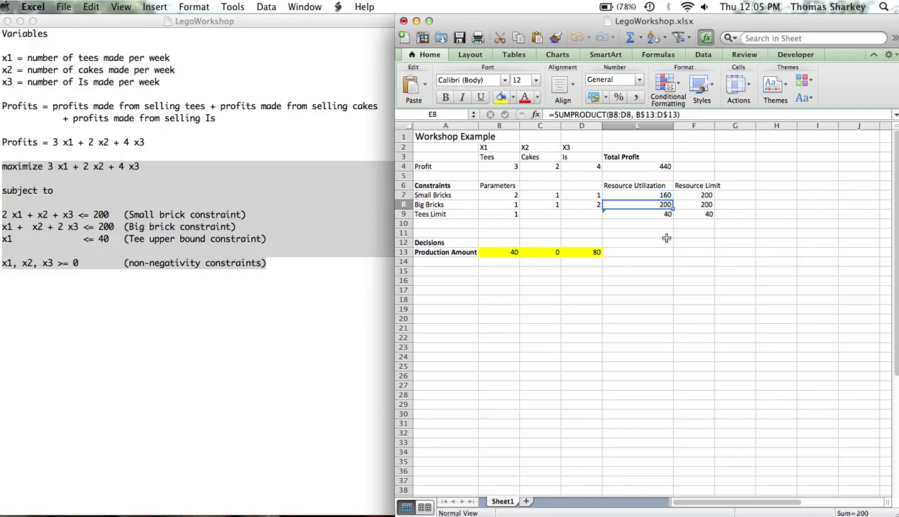